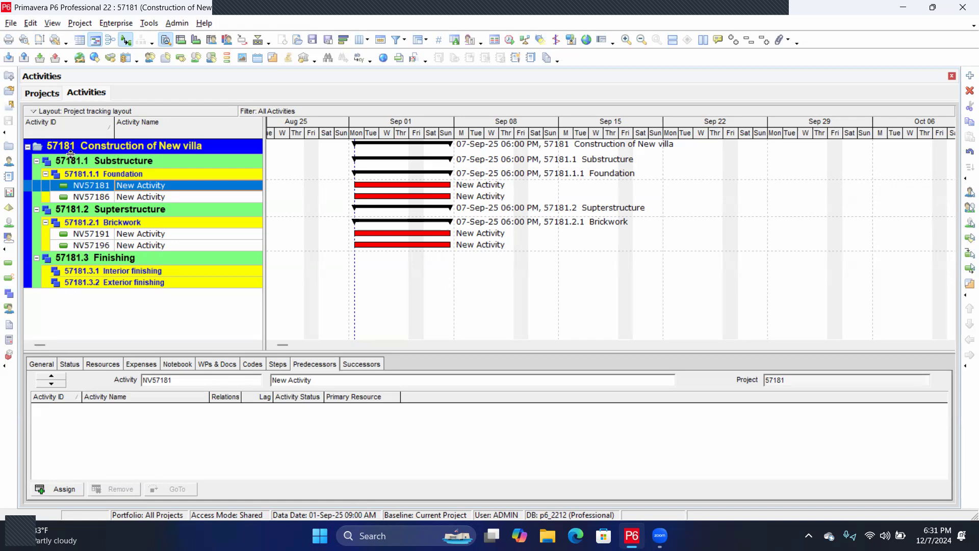
# - Duplicate project 57181, Construction of New villa, within the BLD-1 Building Construction EPS, keeping the default project and activity copy options
pyautogui.click(41, 94)
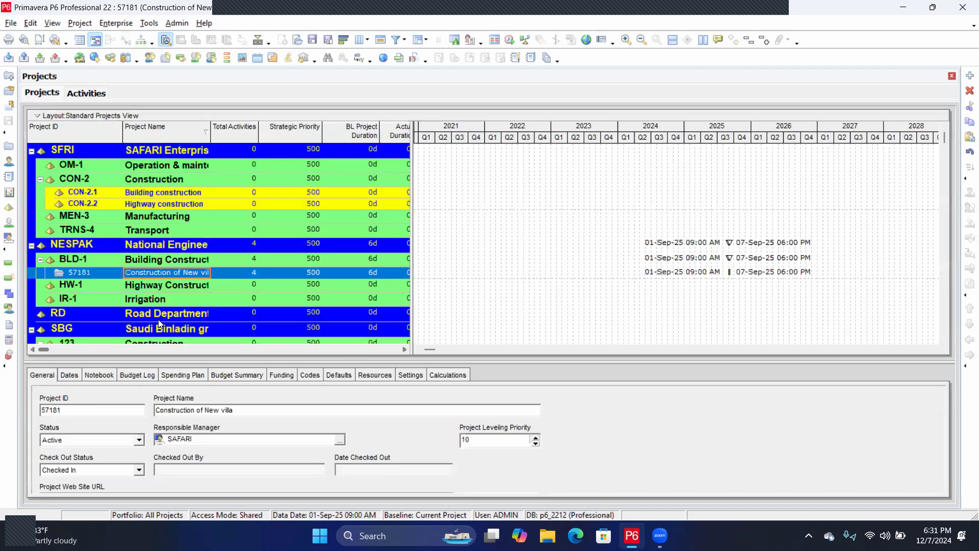
pyautogui.rightClick(146, 274)
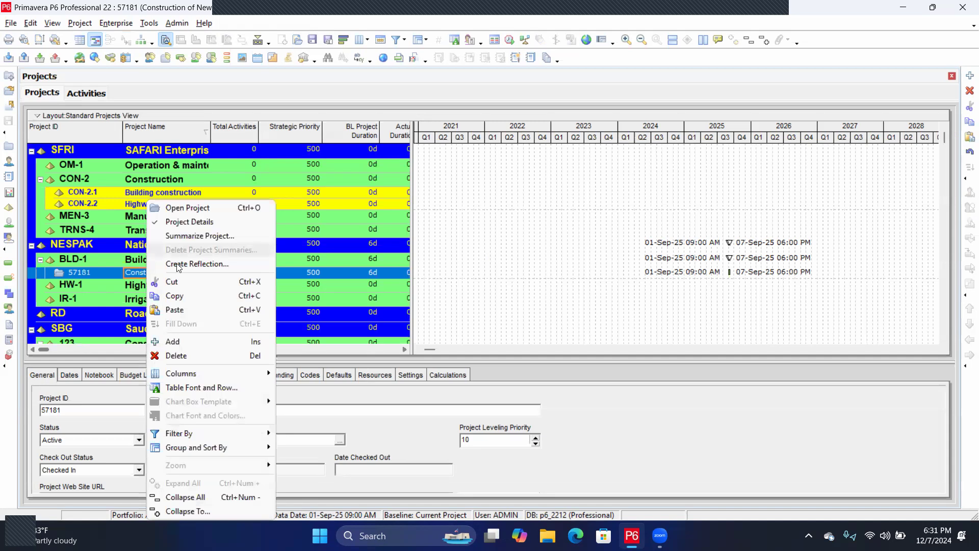
pyautogui.click(179, 298)
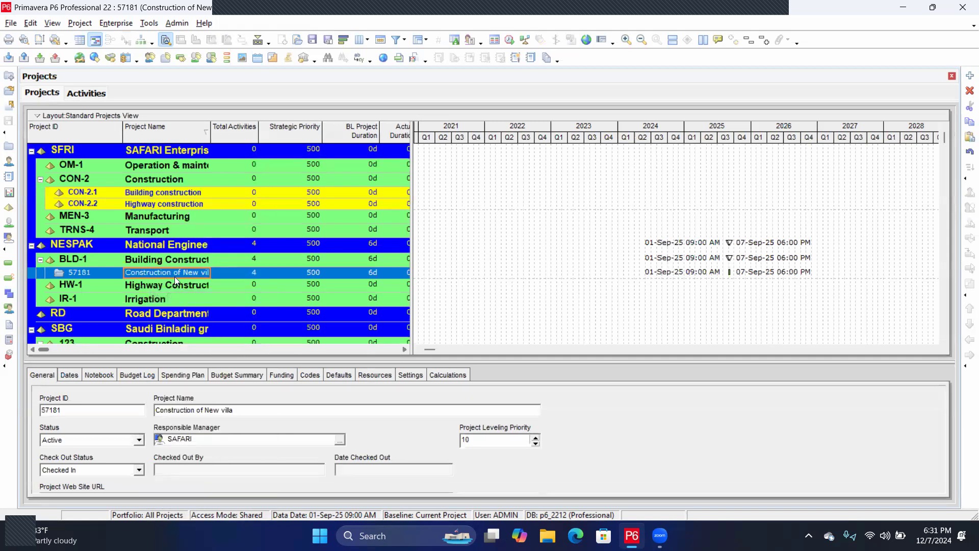
pyautogui.click(159, 260)
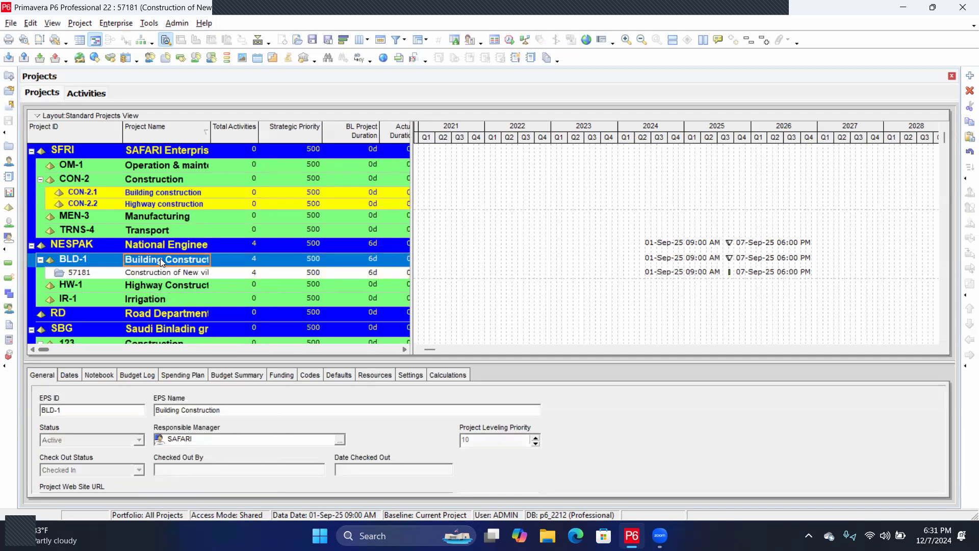
pyautogui.rightClick(160, 260)
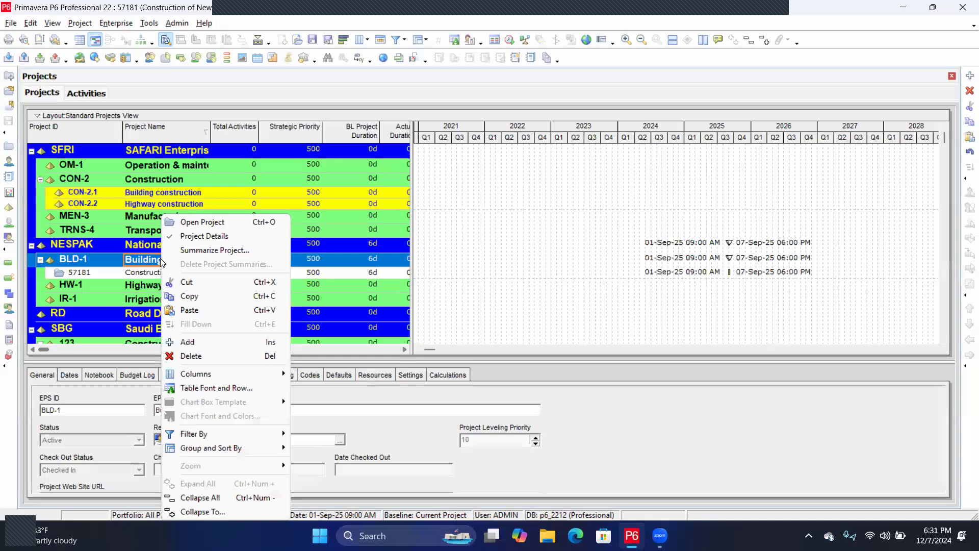
pyautogui.click(191, 310)
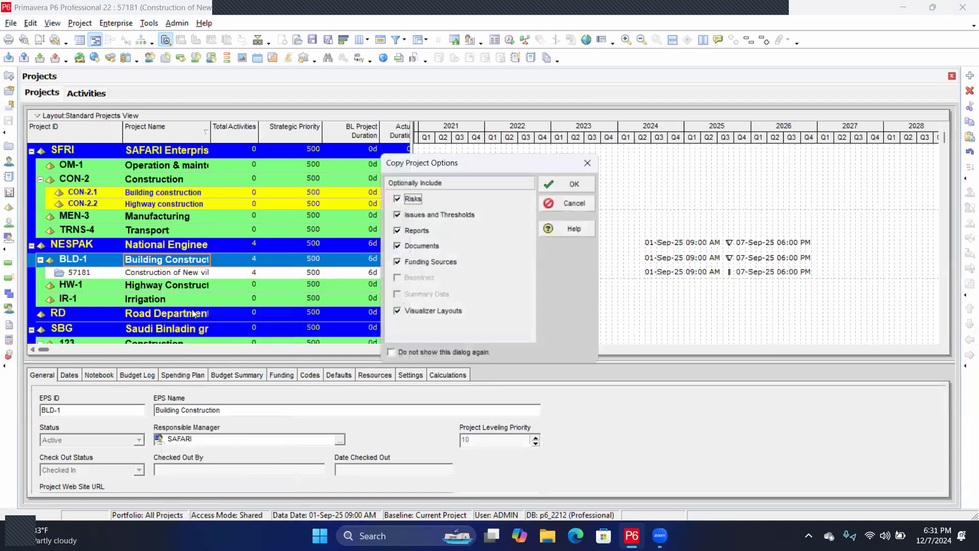
pyautogui.click(570, 188)
pyautogui.click(581, 207)
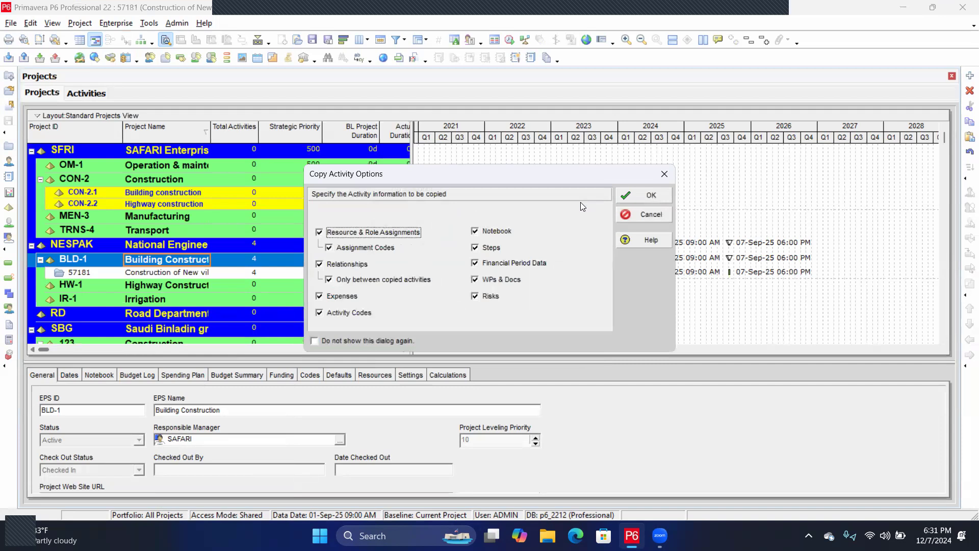
pyautogui.click(640, 198)
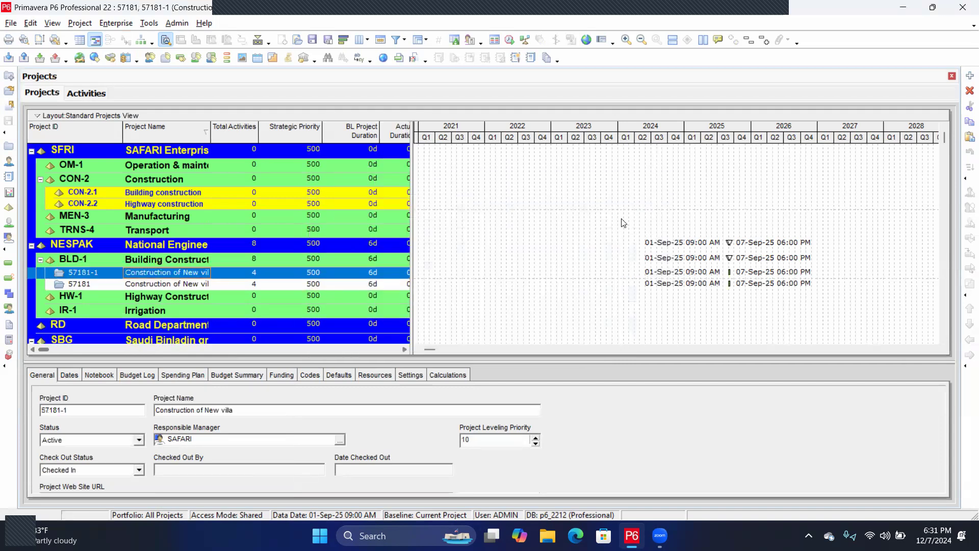
# - Open the copied project 57181-1 and select its Substructure WBS element among the activities
pyautogui.rightClick(166, 275)
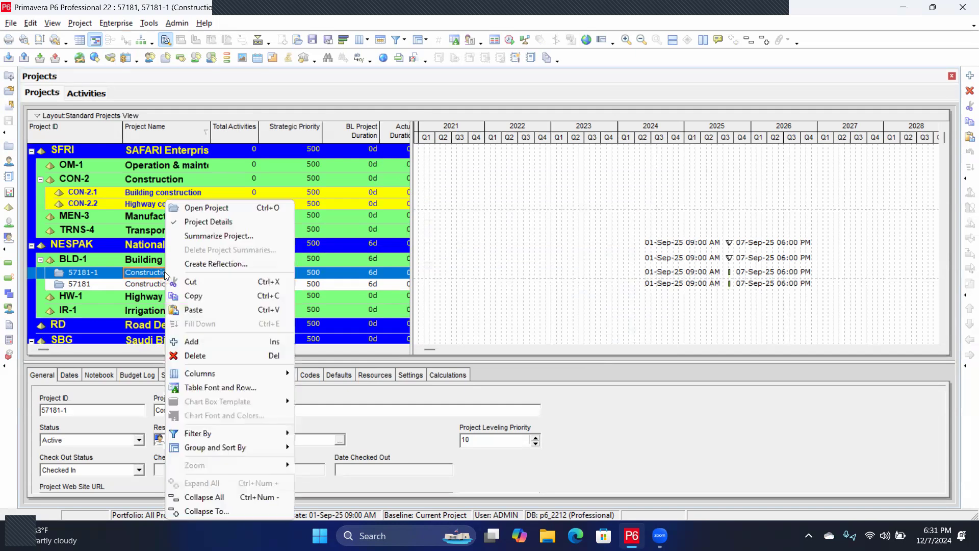
pyautogui.click(206, 209)
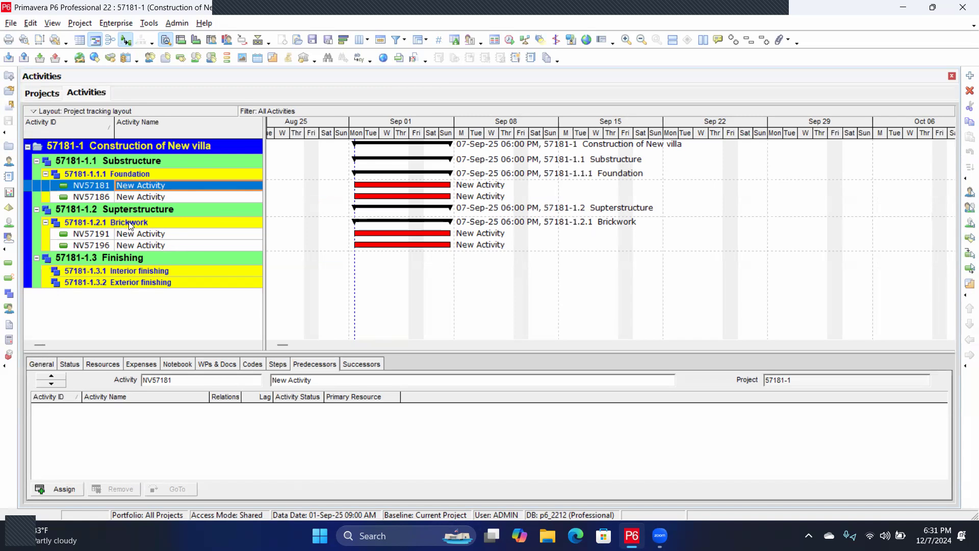
pyautogui.click(151, 197)
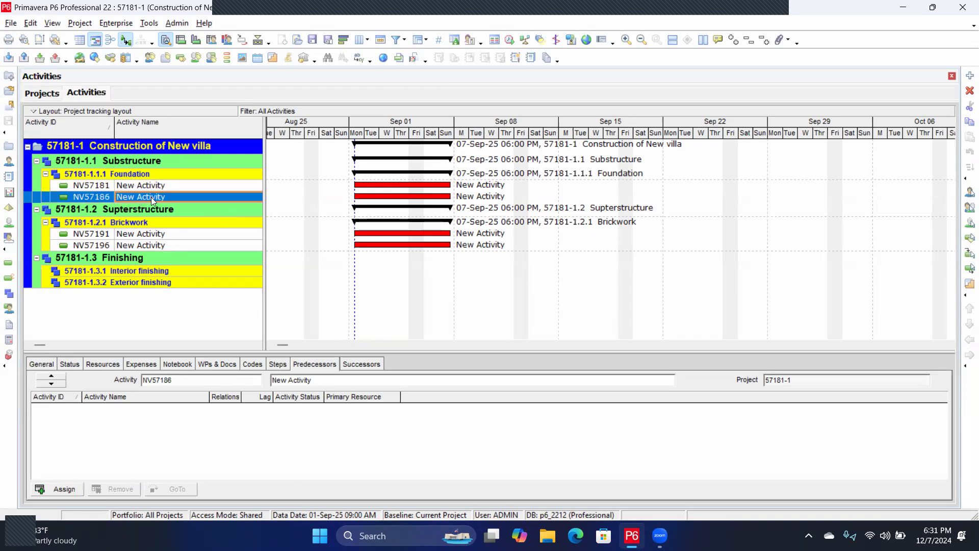
pyautogui.click(156, 198)
pyautogui.click(146, 174)
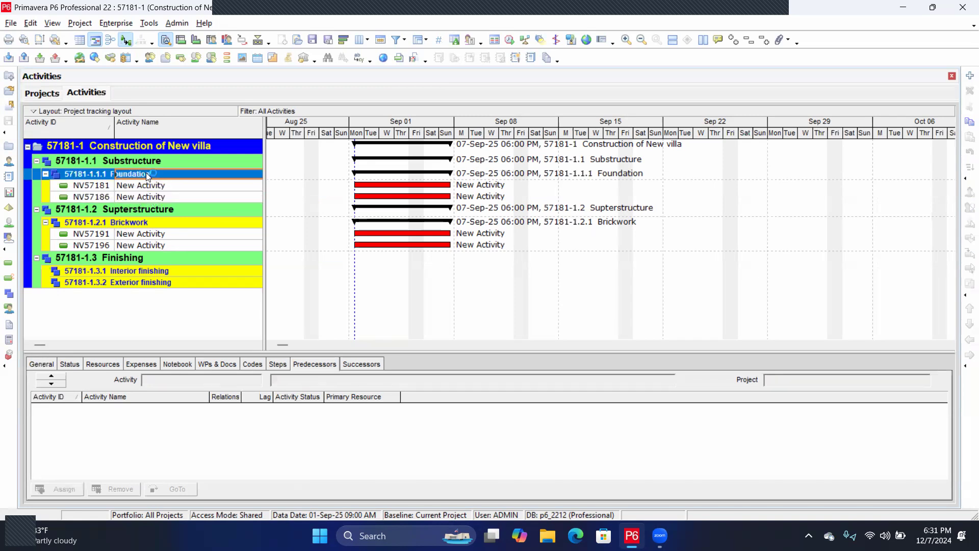
pyautogui.click(153, 160)
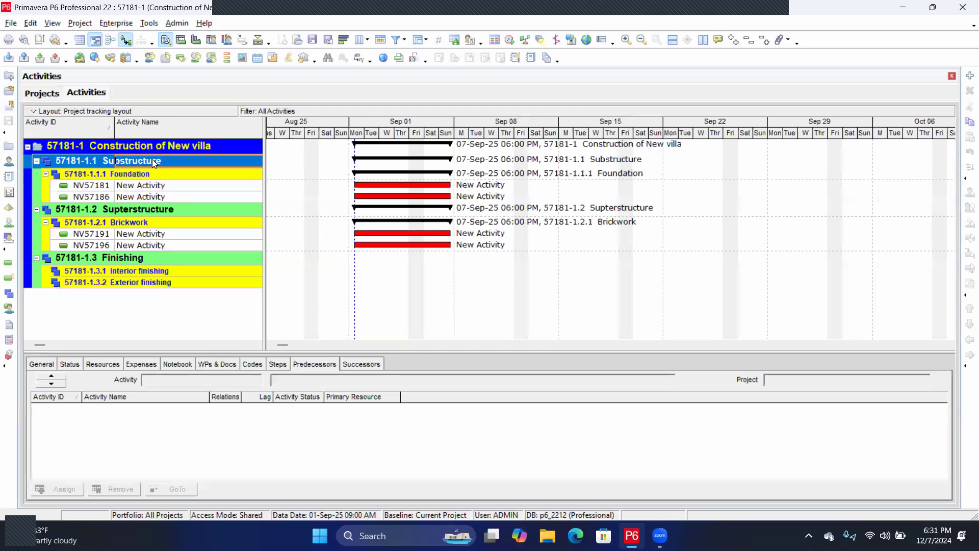
# - Rename the Substructure element 57181-1.1 as foundation in the project's WBS
pyautogui.click(8, 295)
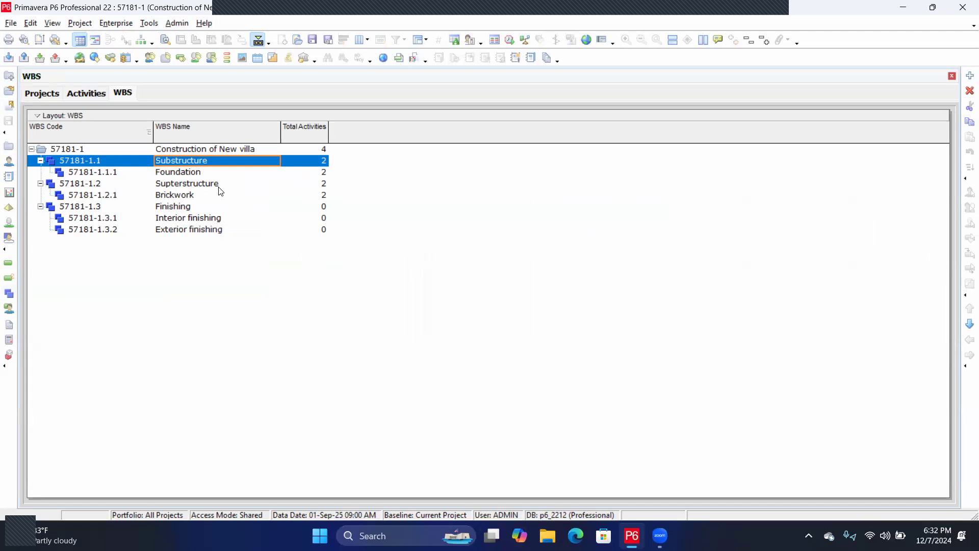
pyautogui.click(206, 162)
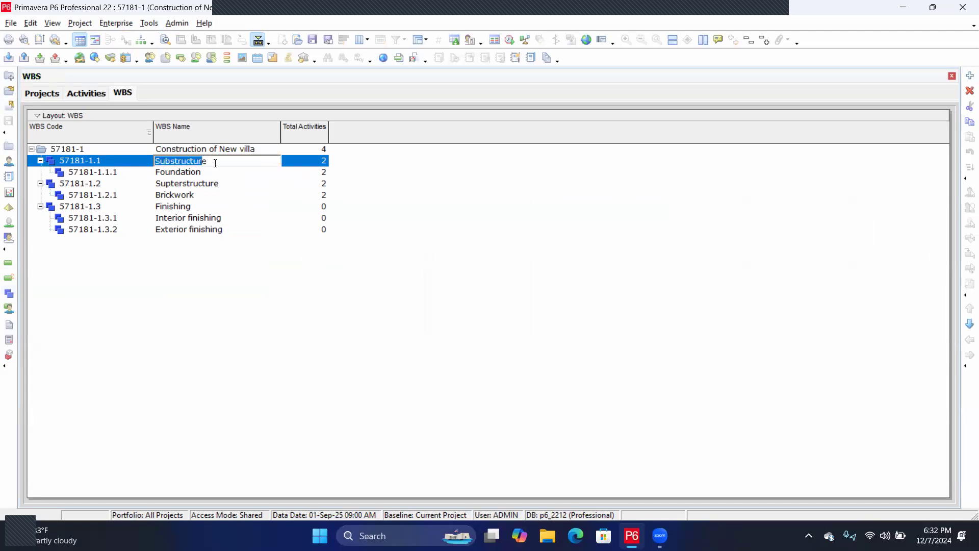
pyautogui.moveTo(210, 161); pyautogui.dragTo(148, 174)
pyautogui.write('Pipeline')
pyautogui.press('BackSpace')
pyautogui.press('BackSpace')
pyautogui.press('BackSpace')
pyautogui.press('BackSpace')
pyautogui.press('BackSpace')
pyautogui.press('BackSpace')
pyautogui.press('BackSpace')
pyautogui.press('BackSpace')
pyautogui.write('foundation')
# - Rename the child WBS element 57181-1.1.1 as Pipeline
pyautogui.click(183, 170)
pyautogui.click(183, 170)
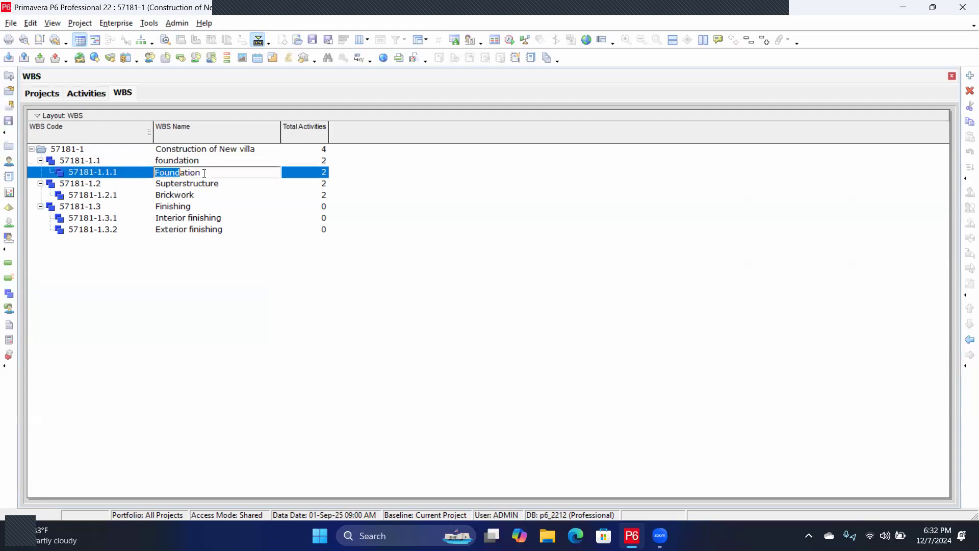
pyautogui.moveTo(202, 172); pyautogui.dragTo(155, 168)
pyautogui.write('Pipeline')
pyautogui.press('Return')
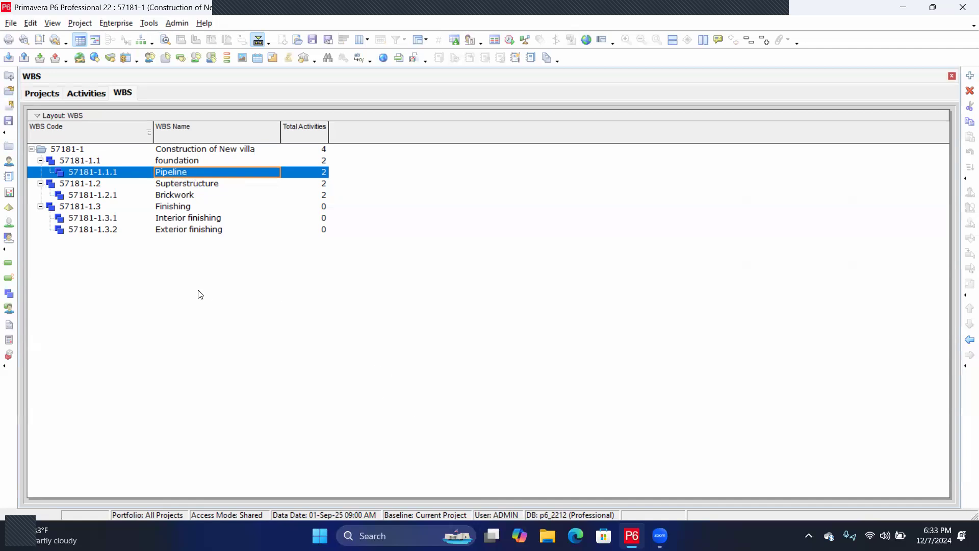
# - Rename activity NV57181 under the Pipeline WBS as Excavation of Trench
pyautogui.click(86, 95)
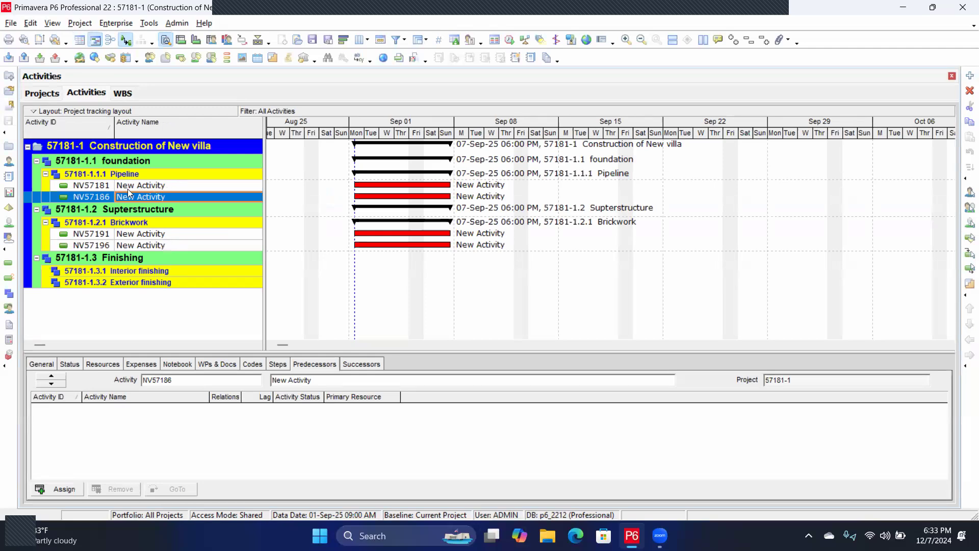
pyautogui.click(165, 185)
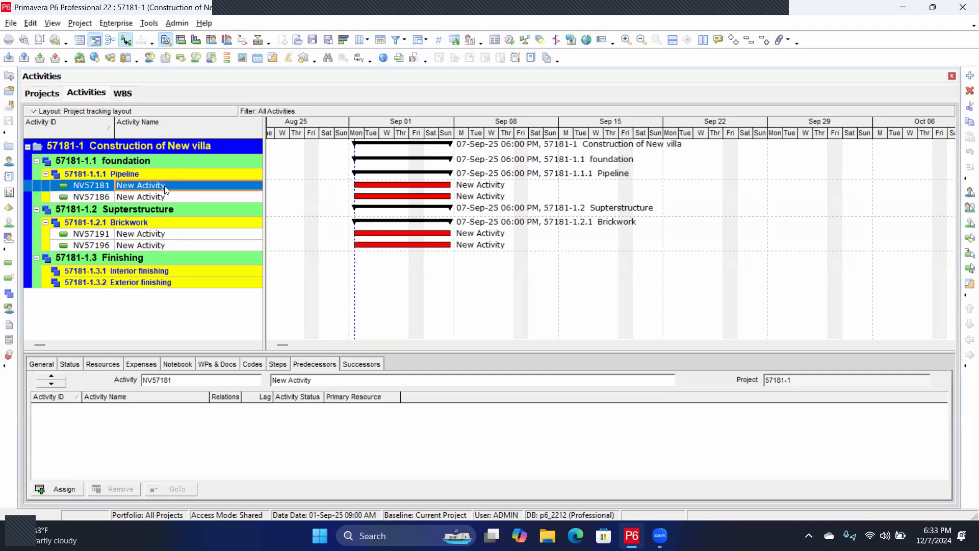
pyautogui.write('Exc')
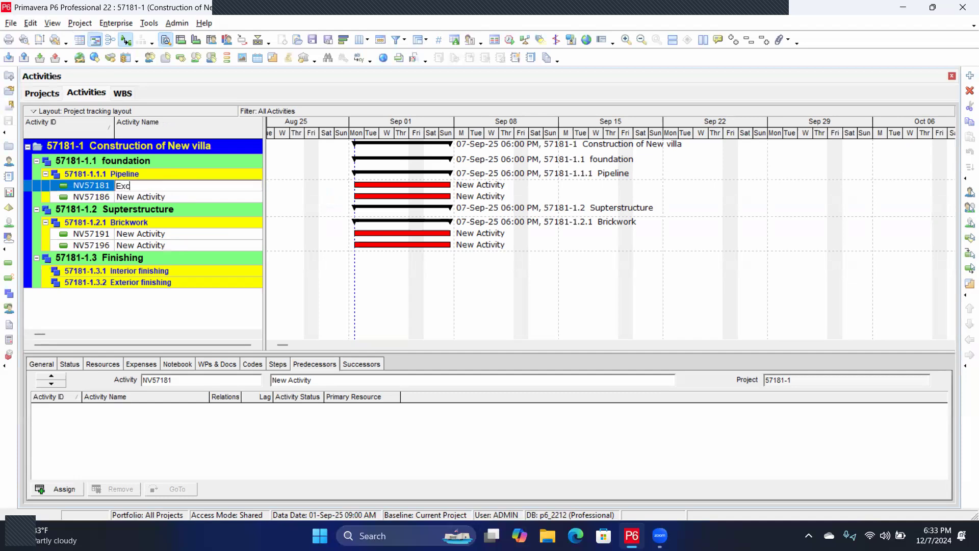
pyautogui.write('avation ')
pyautogui.write('T')
pyautogui.write('ench')
pyautogui.click(162, 186)
pyautogui.write('of')
# - Rename activity NV57186 under the Pipeline WBS as pipe laying and widen the activity table slightly
pyautogui.click(163, 199)
pyautogui.click(162, 199)
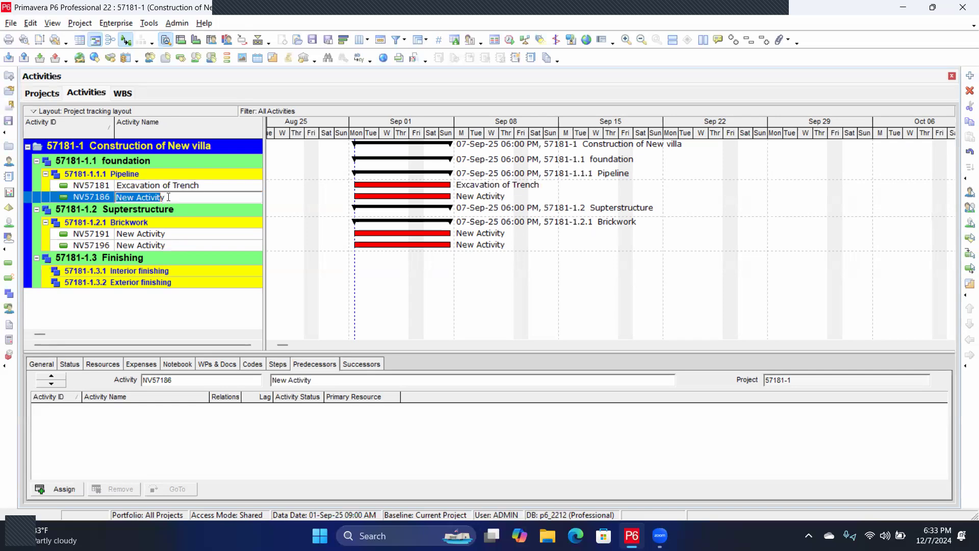
pyautogui.click(169, 197)
pyautogui.press('BackSpace')
pyautogui.press('BackSpace')
pyautogui.press('BackSpace')
pyautogui.press('BackSpace')
pyautogui.press('BackSpace')
pyautogui.press('BackSpace')
pyautogui.press('BackSpace')
pyautogui.press('BackSpace')
pyautogui.press('BackSpace')
pyautogui.press('BackSpace')
pyautogui.press('BackSpace')
pyautogui.press('BackSpace')
pyautogui.write('pipe laying')
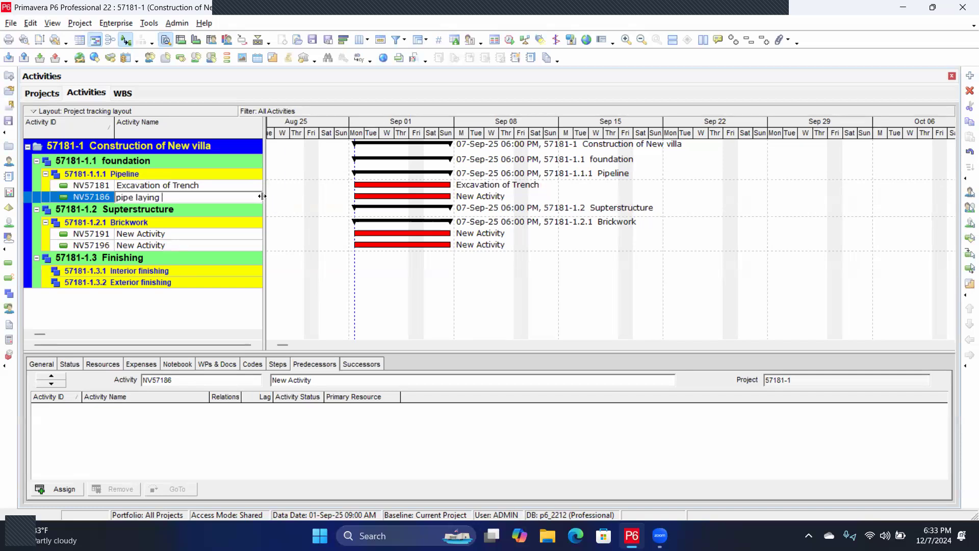
pyautogui.moveTo(265, 195); pyautogui.dragTo(292, 209)
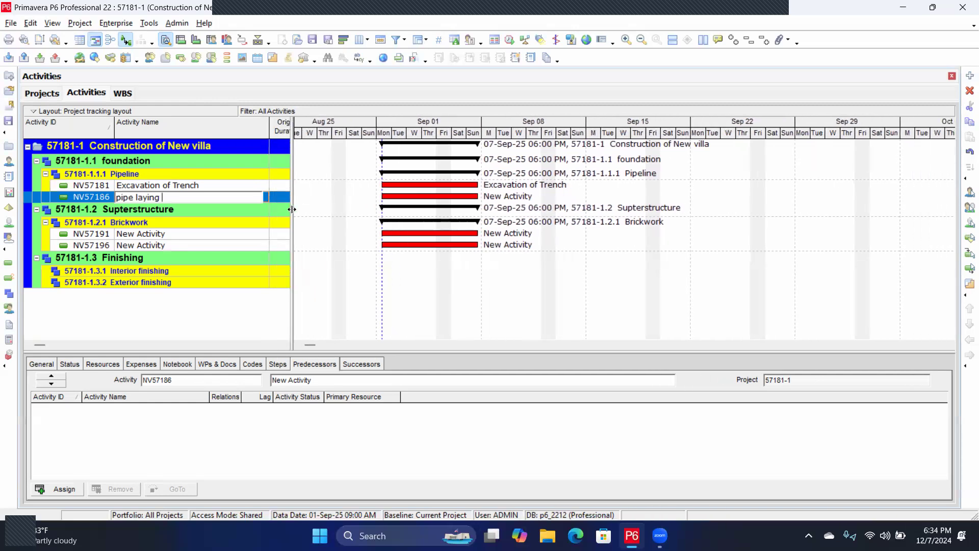
pyautogui.click(431, 259)
# - Link the Excavation of Trench and pipe laying activities in sequence
pyautogui.click(220, 189)
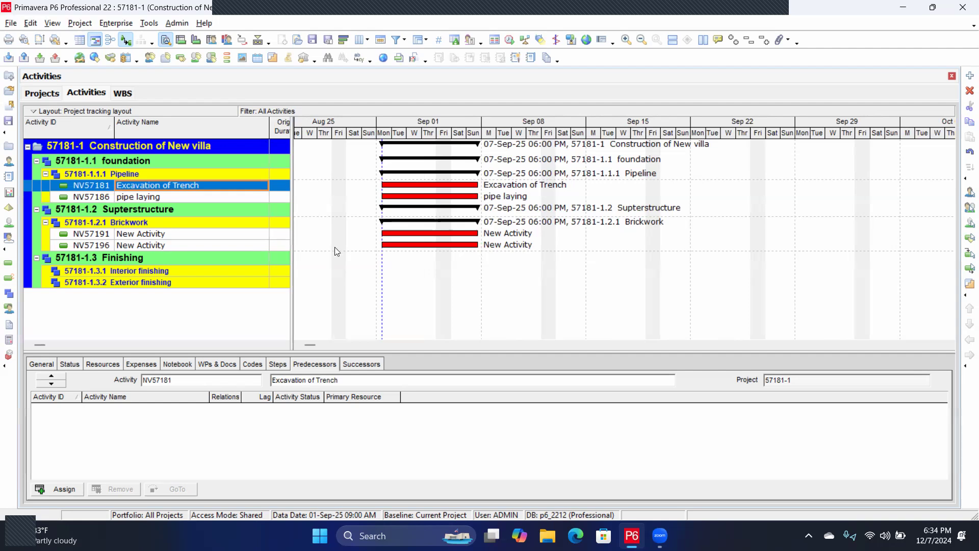
pyautogui.keyDown('shift'); pyautogui.click(146, 193); pyautogui.keyUp('shift')
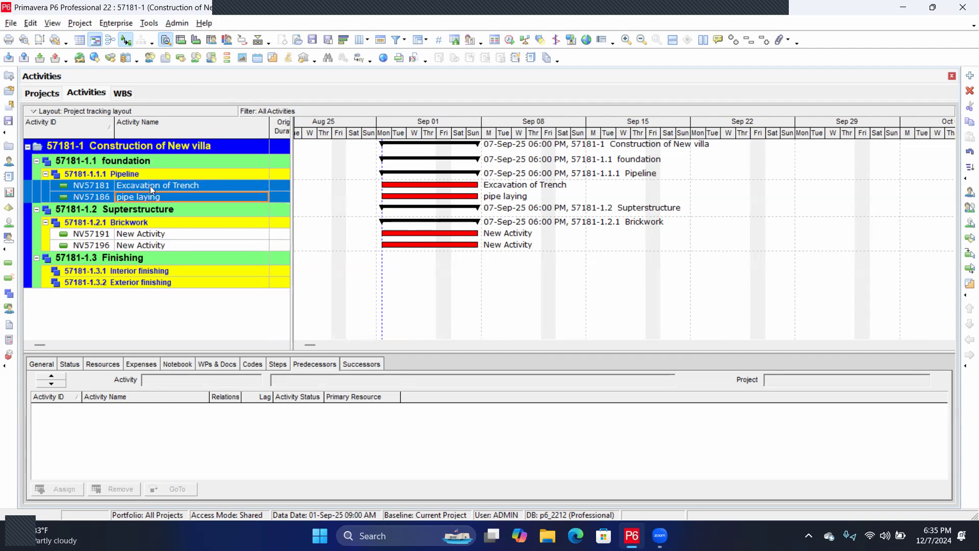
pyautogui.rightClick(152, 190)
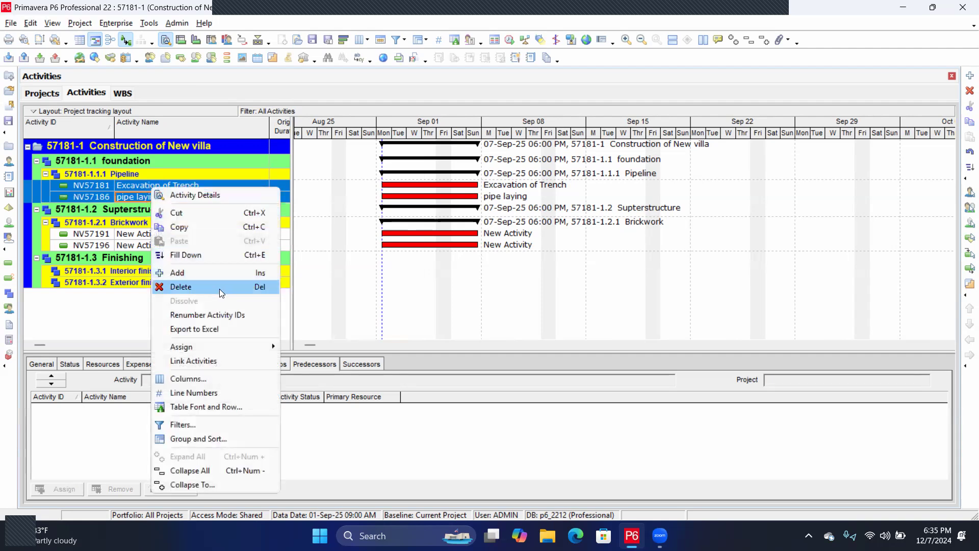
pyautogui.click(206, 361)
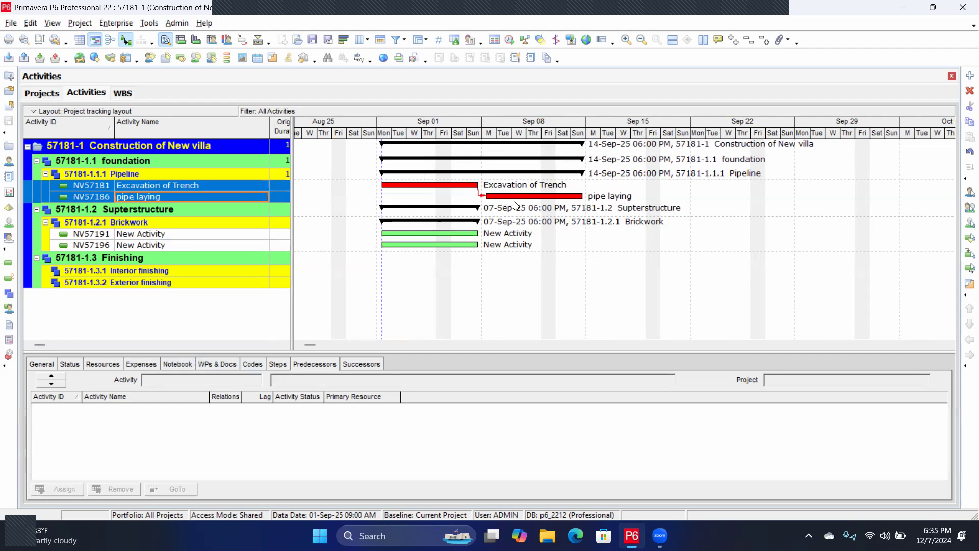
# - Examine the predecessors of Excavation of Trench and the predecessors, successors and relationship type of pipe laying
pyautogui.click(147, 186)
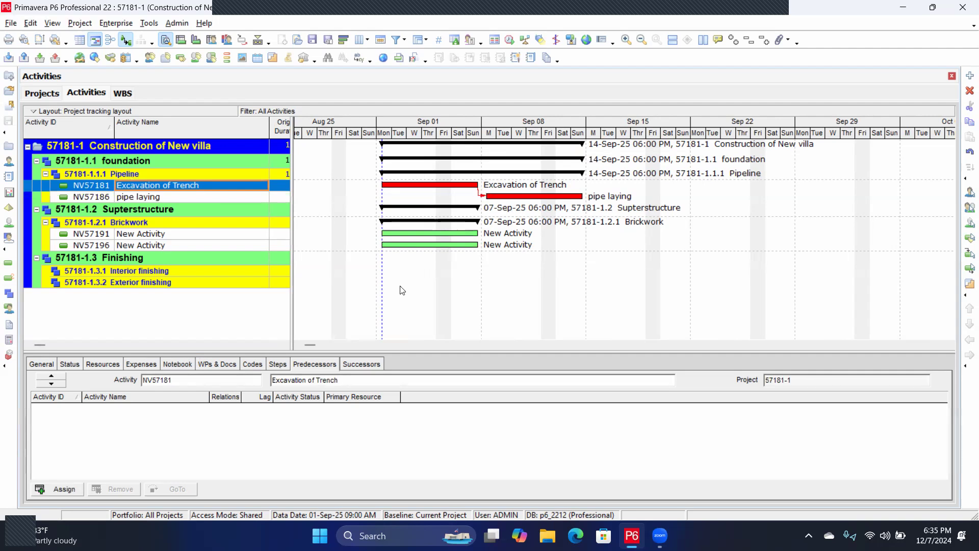
pyautogui.click(238, 399)
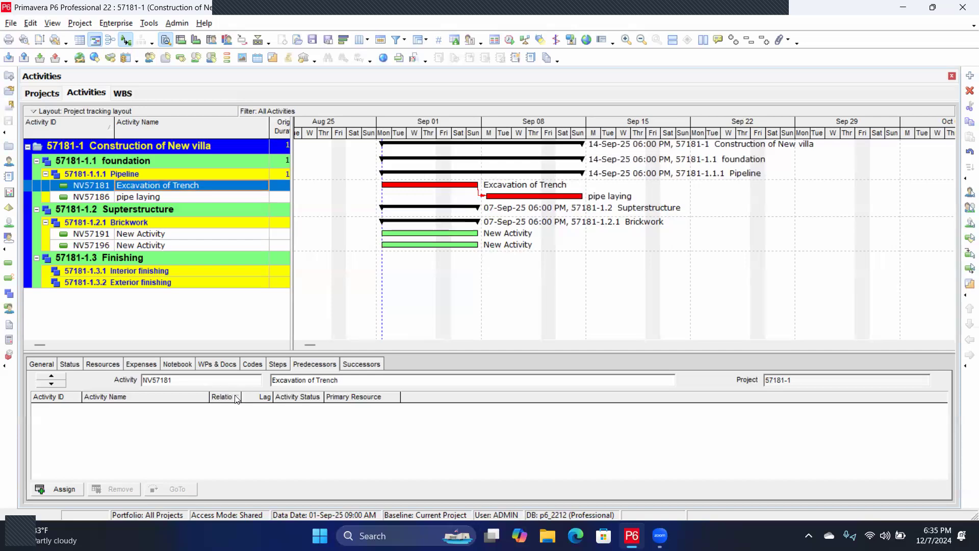
pyautogui.click(461, 190)
pyautogui.click(192, 197)
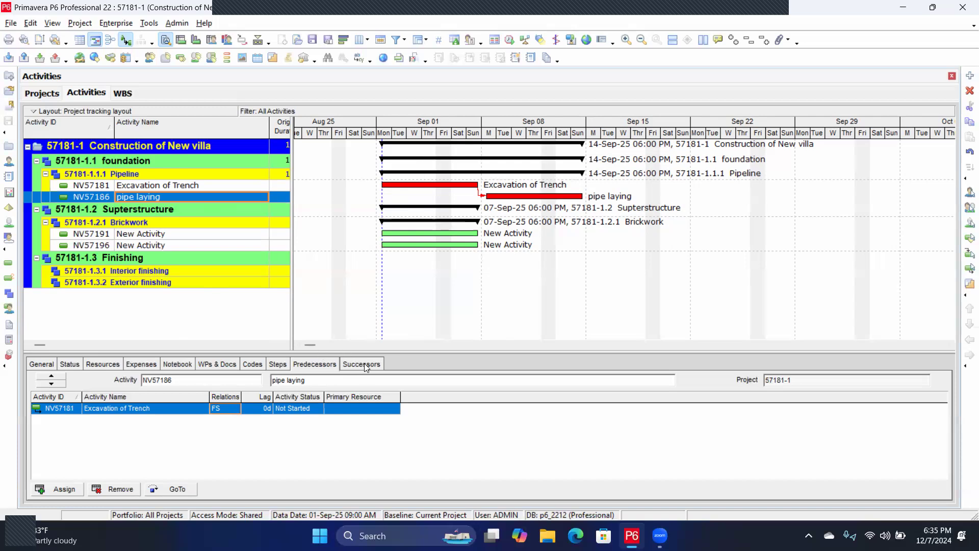
pyautogui.click(348, 365)
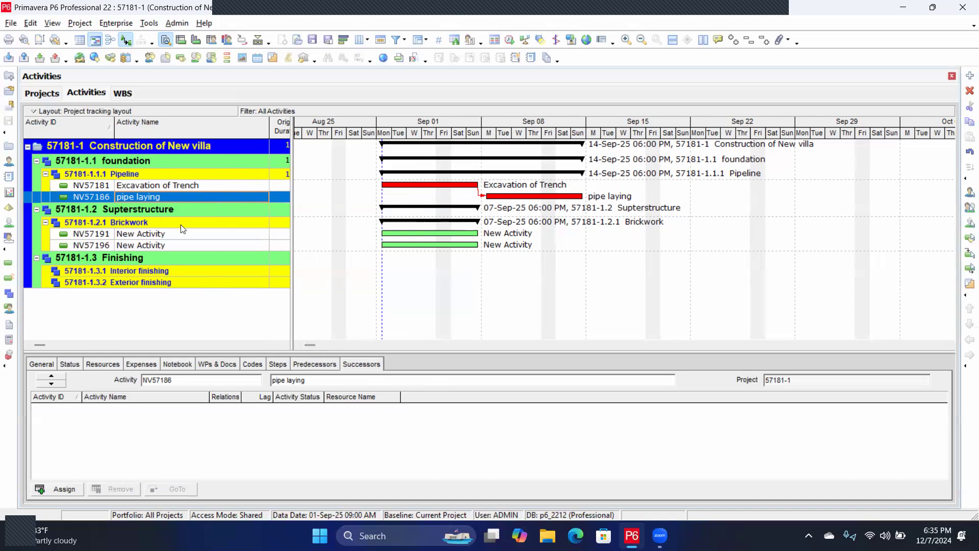
pyautogui.click(224, 397)
pyautogui.click(315, 363)
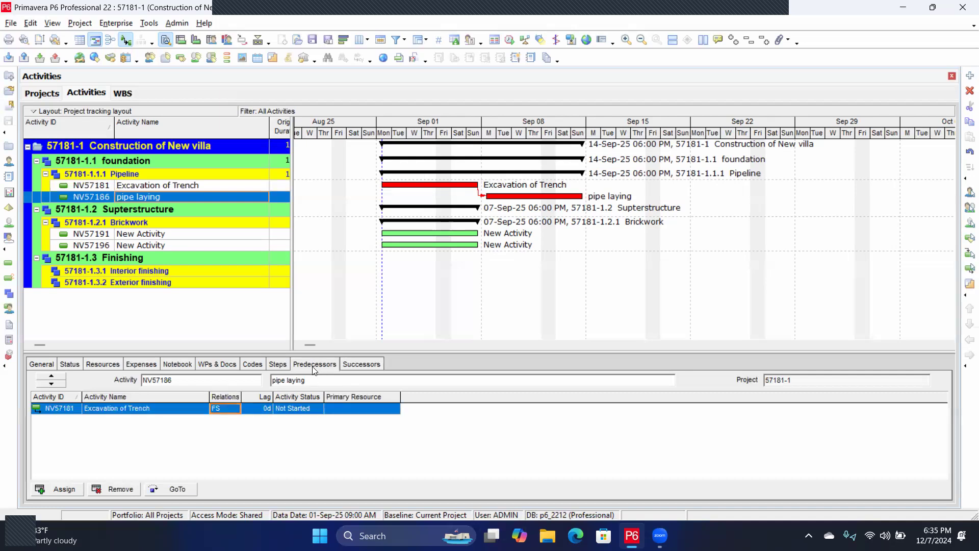
pyautogui.click(363, 363)
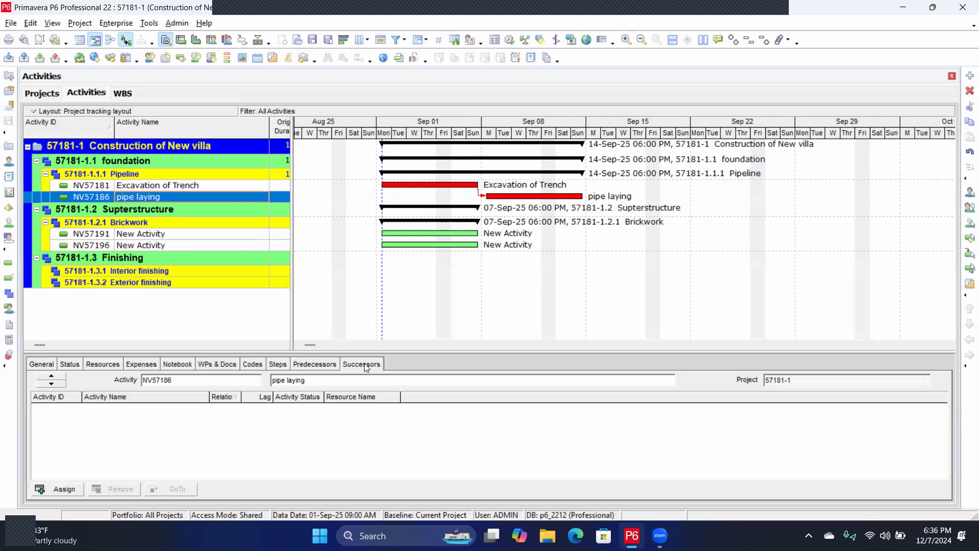
pyautogui.click(314, 364)
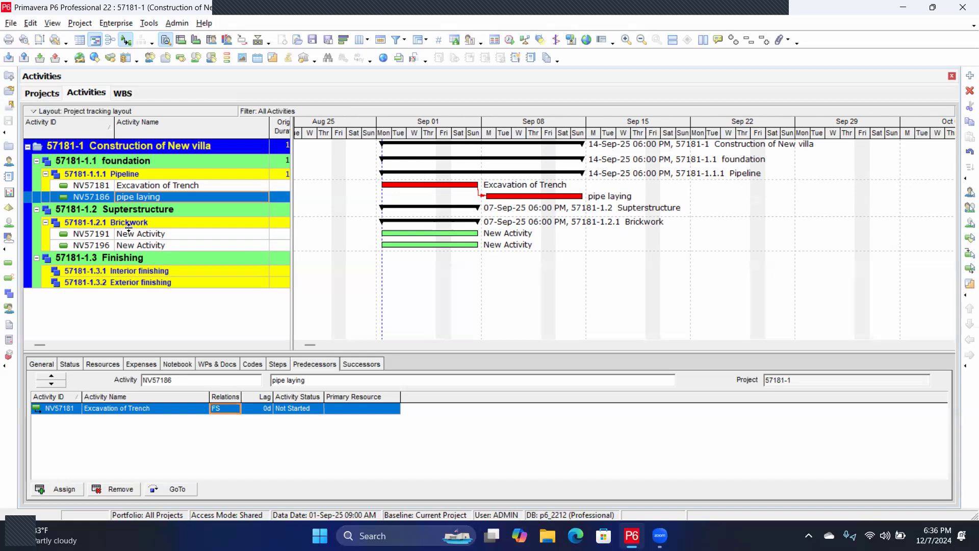
pyautogui.click(142, 187)
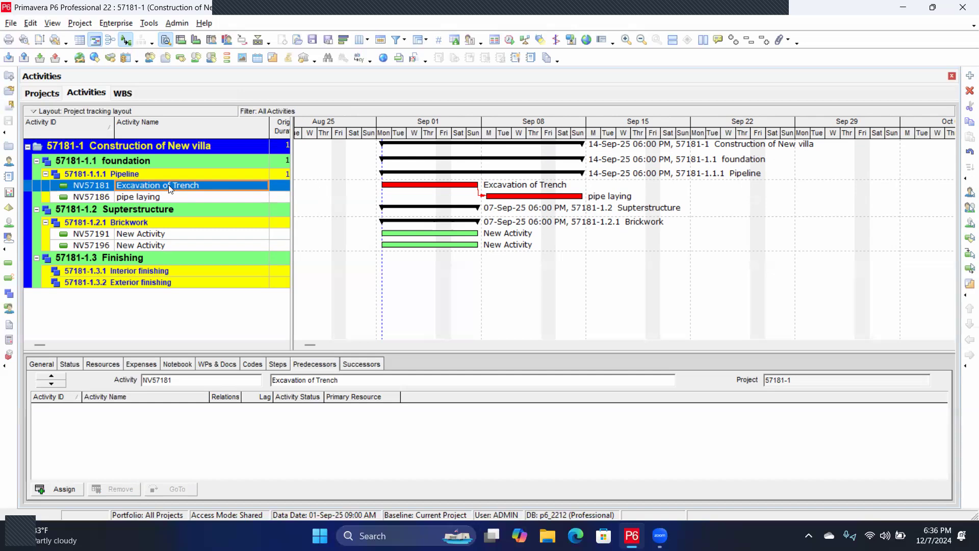
# - Set a 2-day lag on the relationship from Excavation of Trench to its successor pipe laying
pyautogui.moveTo(293, 193); pyautogui.dragTo(358, 194)
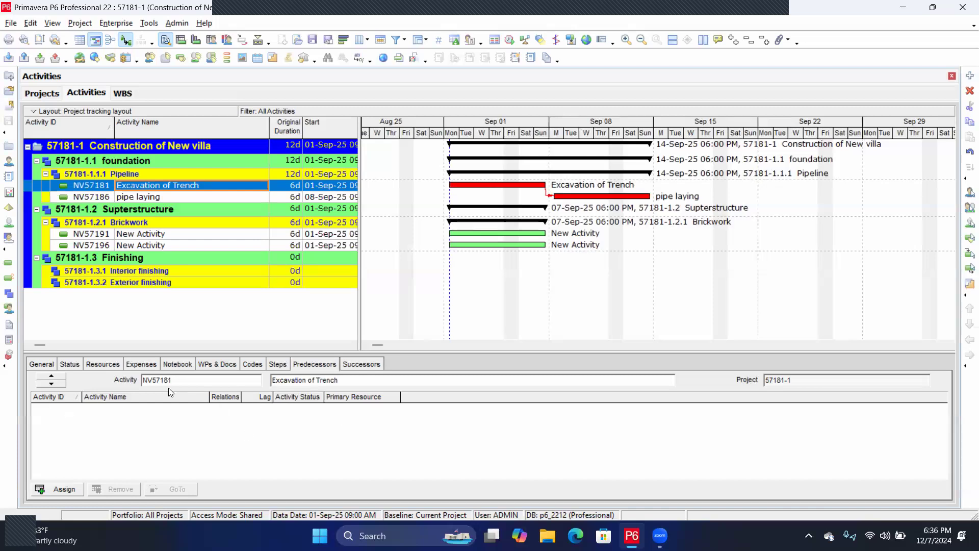
pyautogui.click(361, 366)
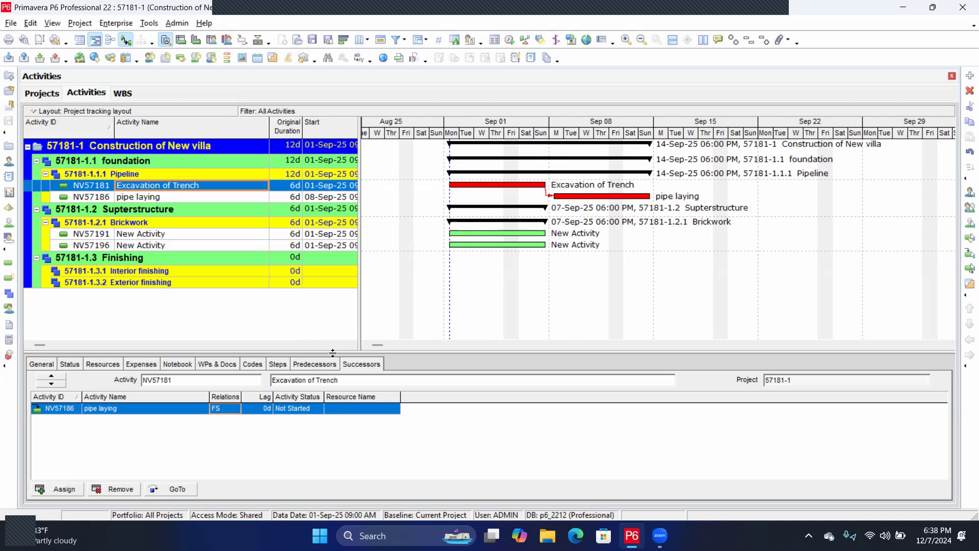
pyautogui.click(263, 410)
pyautogui.click(263, 410)
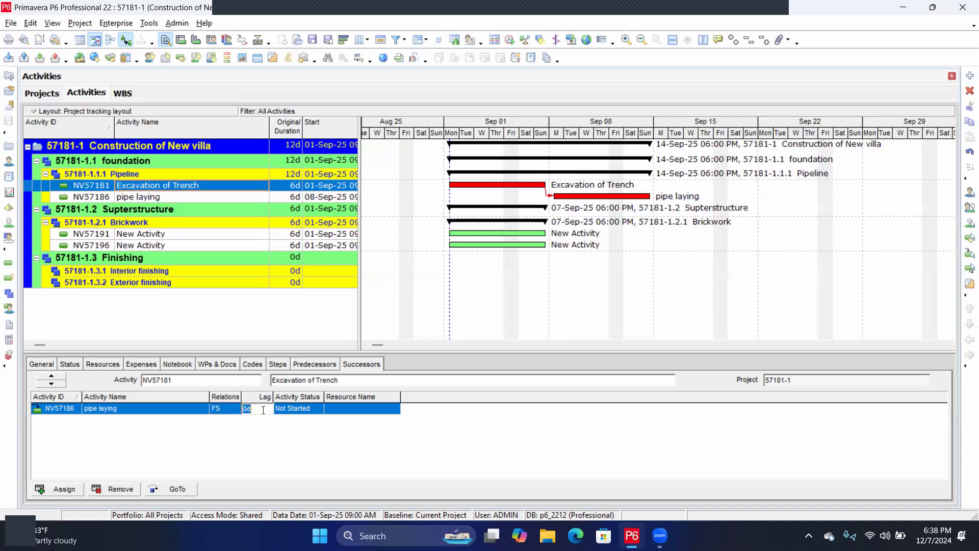
pyautogui.write('2d')
pyautogui.press('Return')
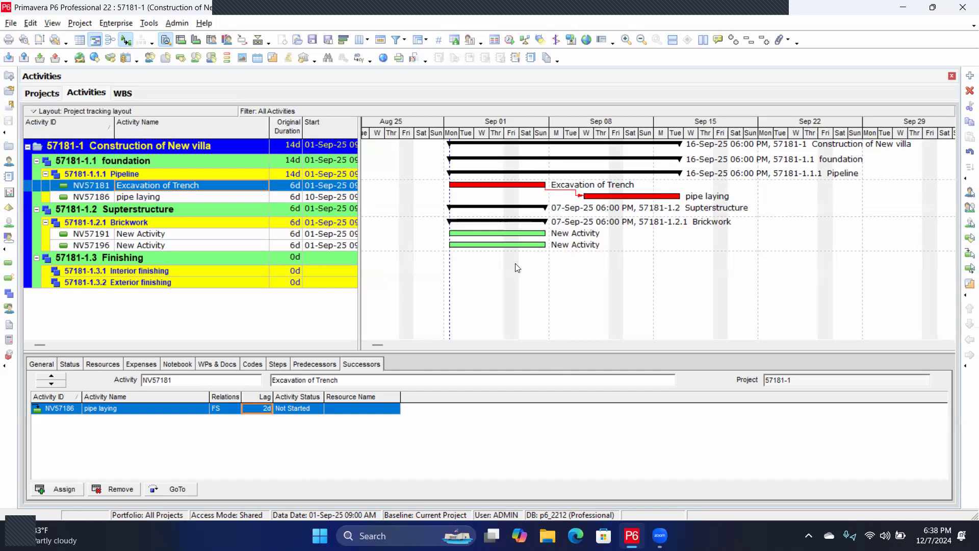
# - Increase the lag on the pipe laying successor to 5 days and reset it to 0 days
pyautogui.click(265, 408)
pyautogui.write('5d')
pyautogui.press('Return')
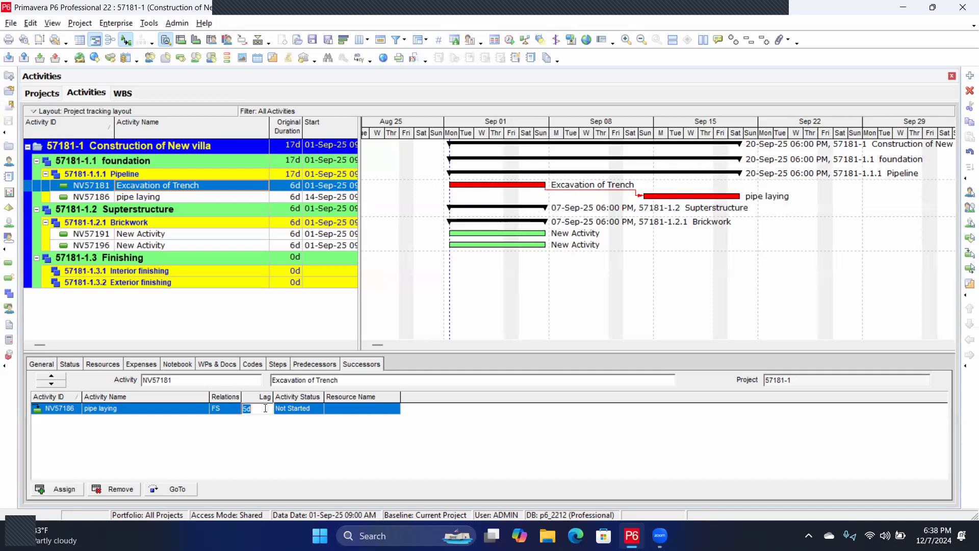
pyautogui.write('0')
pyautogui.press('Return')
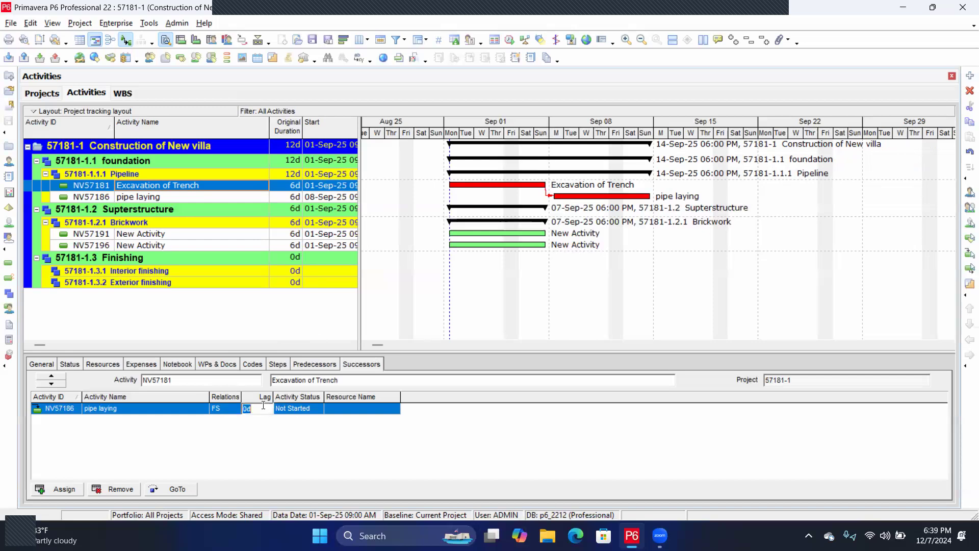
# - Set the pipe laying lag to -3 days and check both activities' start and finish dates in the activity table
pyautogui.write('-3d')
pyautogui.press('Return')
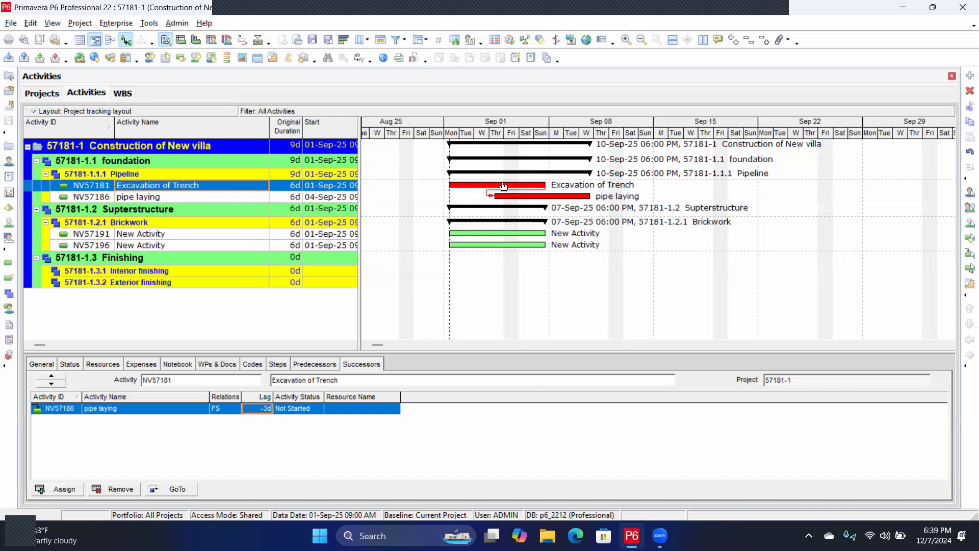
pyautogui.moveTo(359, 199); pyautogui.dragTo(423, 202)
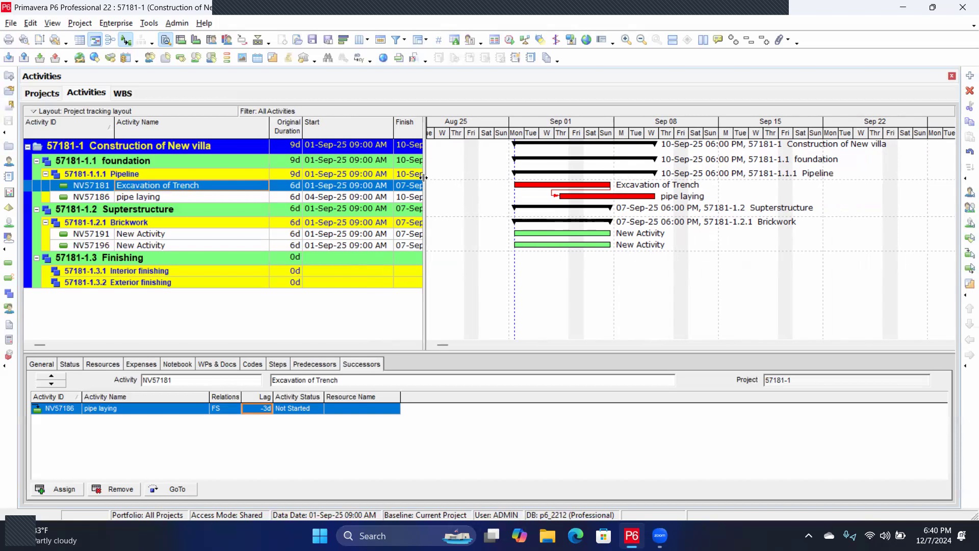
pyautogui.moveTo(424, 177); pyautogui.dragTo(505, 177)
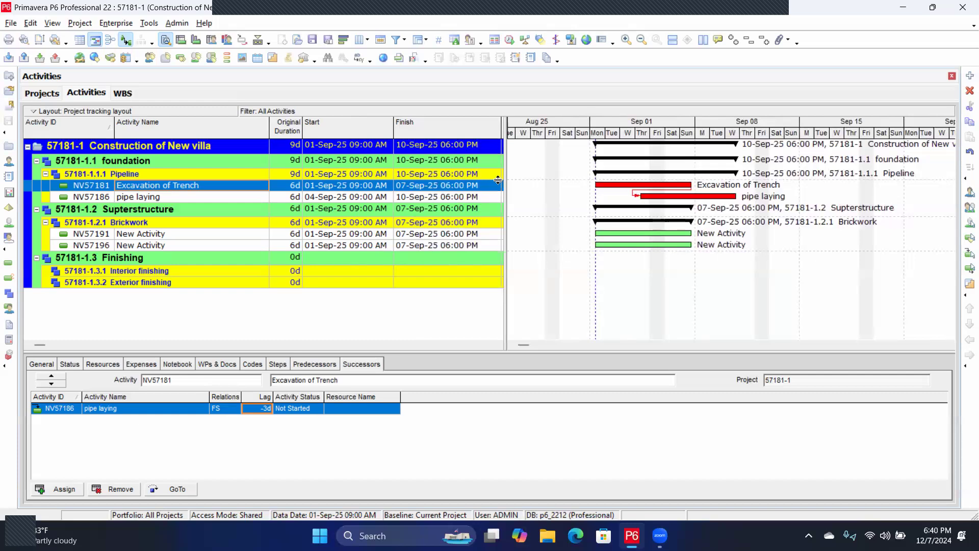
pyautogui.moveTo(504, 190); pyautogui.dragTo(333, 194)
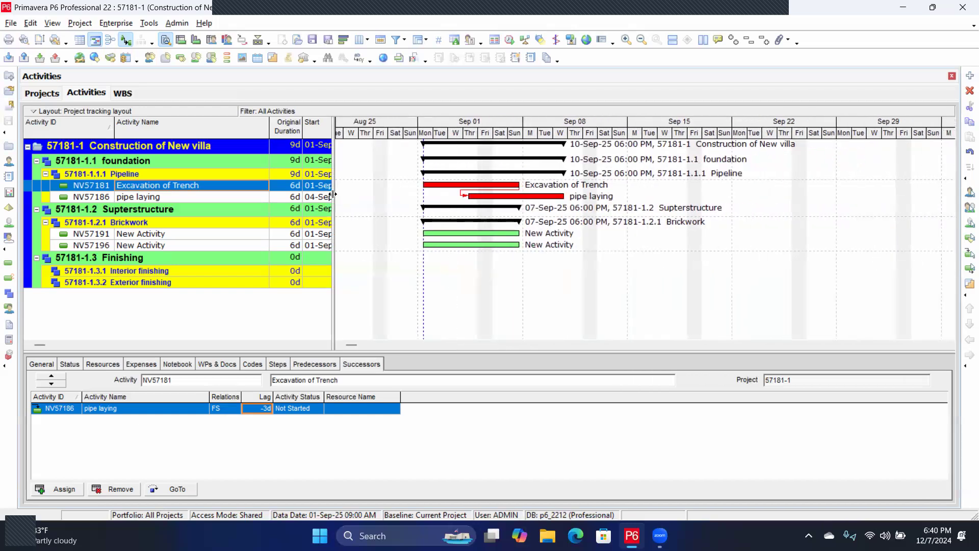
# - Reset the lag between Excavation of Trench and pipe laying to 0 days
pyautogui.click(262, 406)
pyautogui.press('BackSpace')
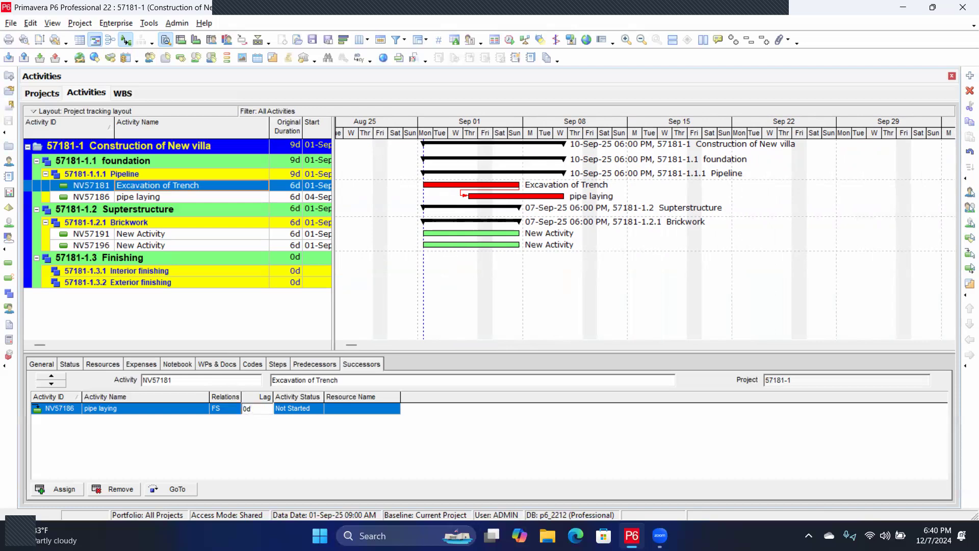
pyautogui.press('Return')
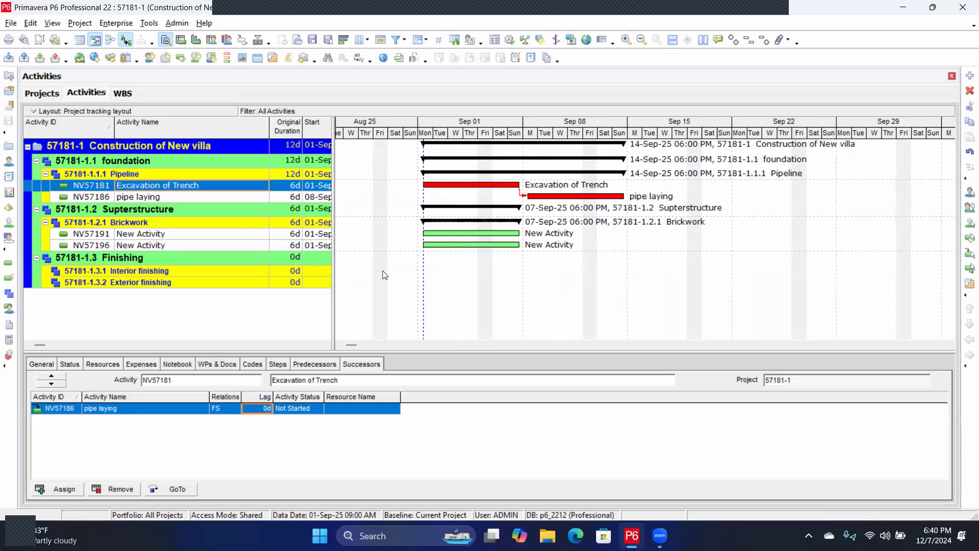
# - Check the predecessors of Excavation of Trench and change its relationship with the pipe laying successor to SS
pyautogui.click(327, 364)
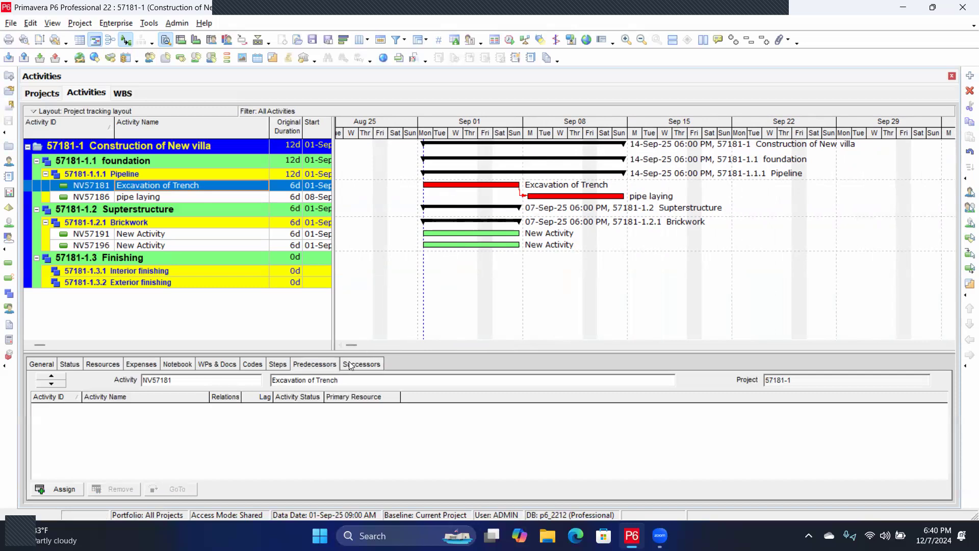
pyautogui.click(351, 365)
pyautogui.click(229, 409)
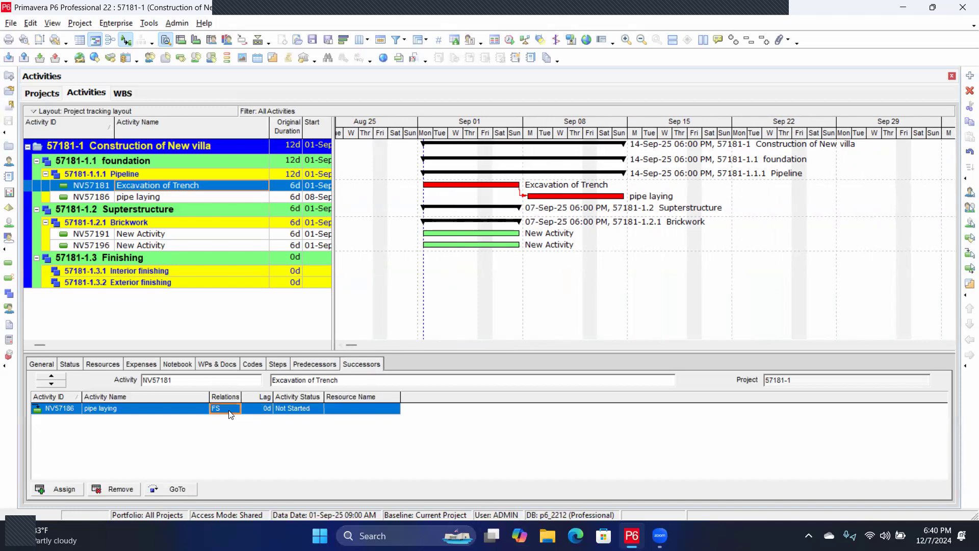
pyautogui.click(232, 409)
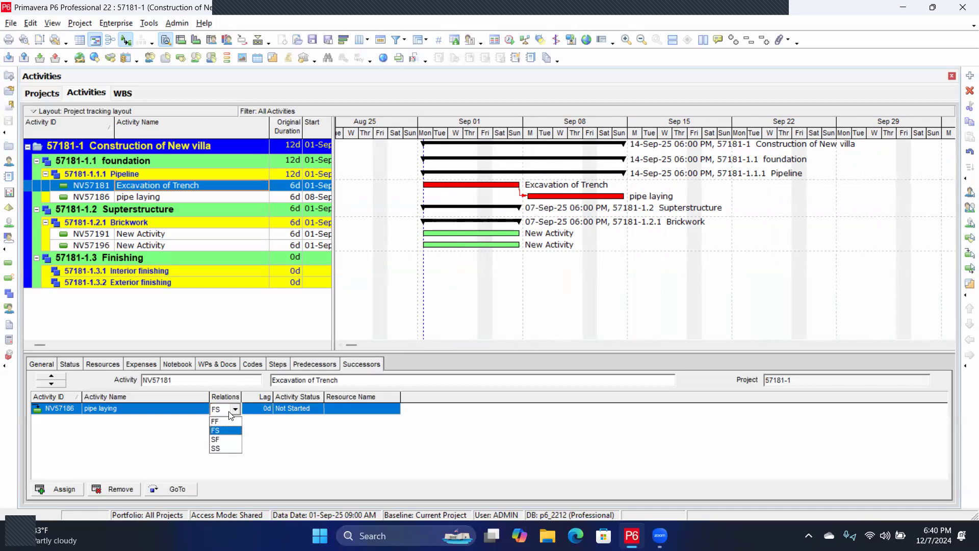
pyautogui.click(216, 449)
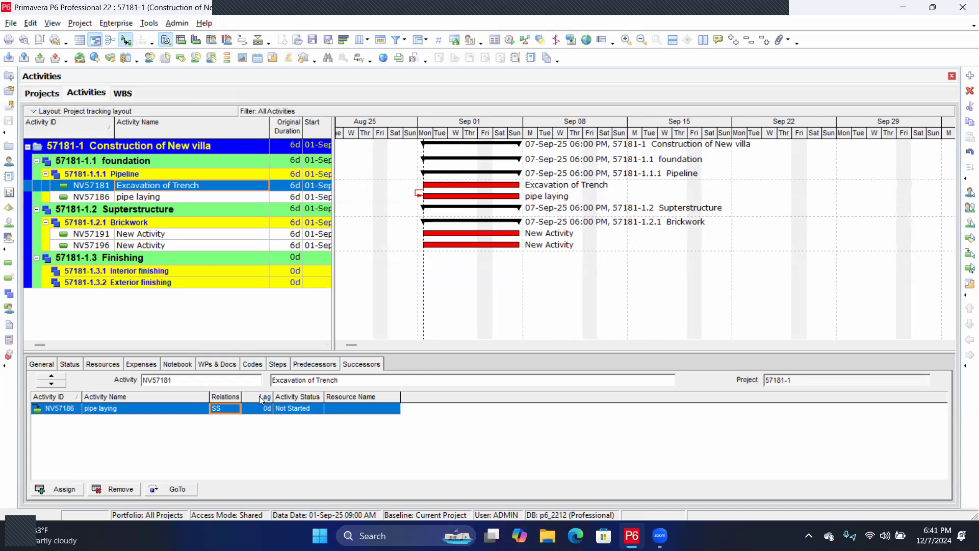
# - Recheck the predecessors of Excavation of Trench and set a 3-day lag on its SS relationship with pipe laying
pyautogui.click(263, 409)
pyautogui.click(305, 366)
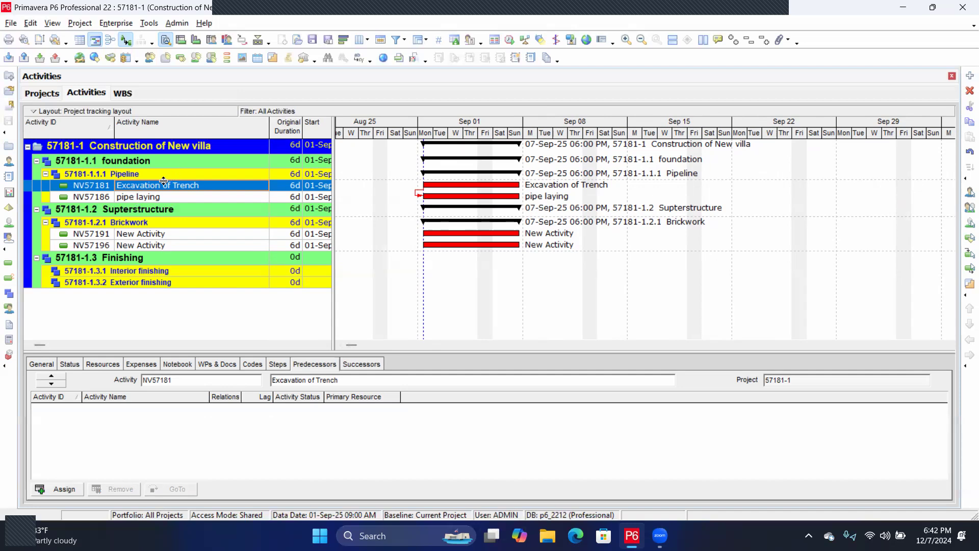
pyautogui.click(366, 363)
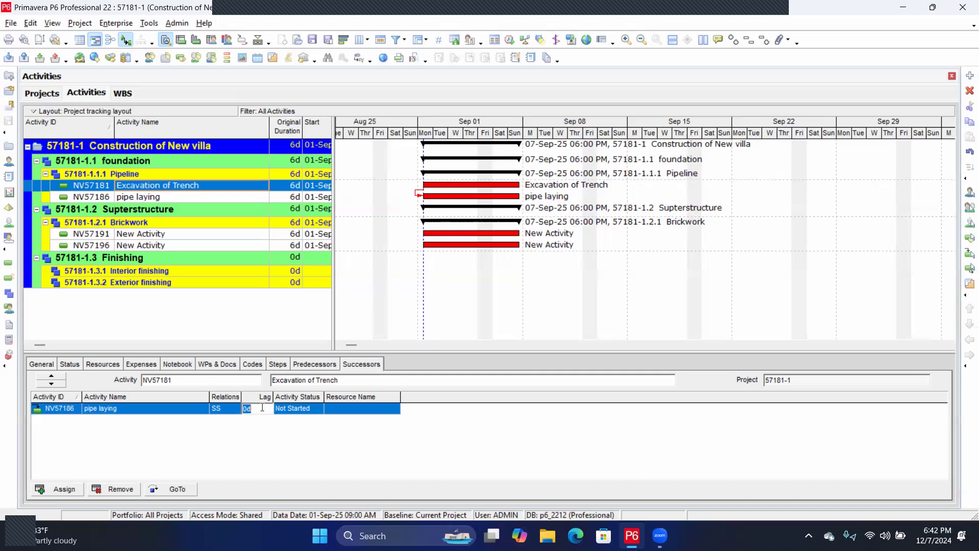
pyautogui.write('3')
pyautogui.press('Return')
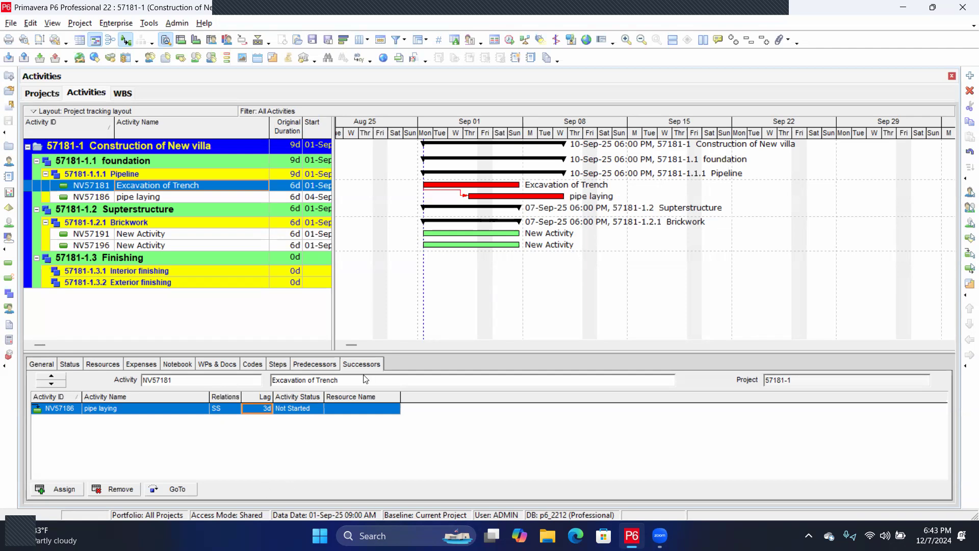
# - Reset the lag on the SS relationship with pipe laying to 0 days
pyautogui.click(266, 414)
pyautogui.press('Return')
pyautogui.write('0')
pyautogui.press('Return')
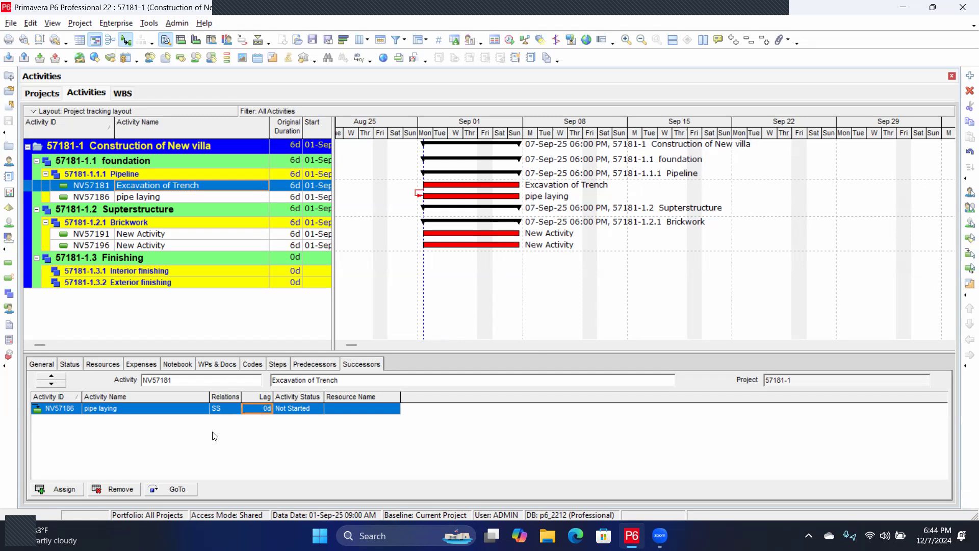
# - Change the relationship between Excavation of Trench and pipe laying to FF with a 3-day lag
pyautogui.click(236, 412)
pyautogui.click(237, 413)
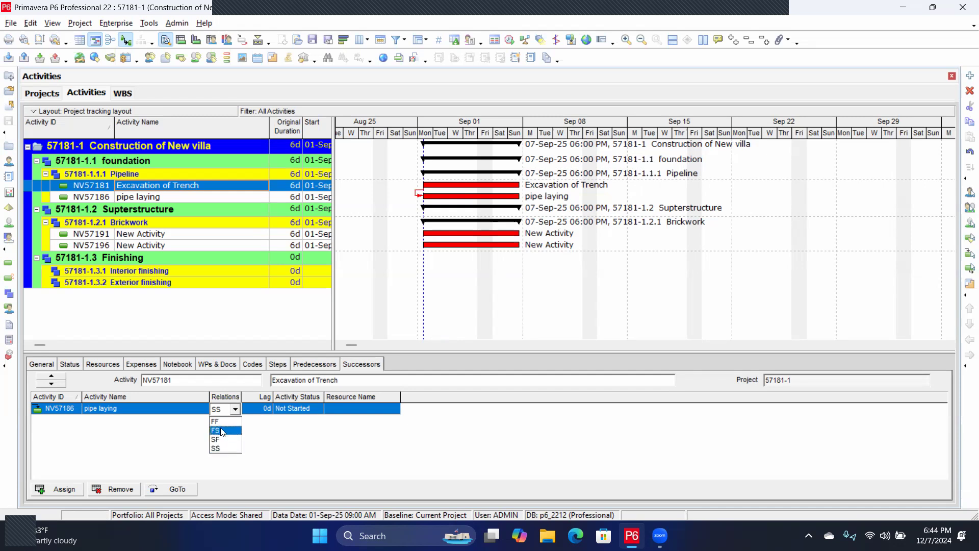
pyautogui.click(216, 421)
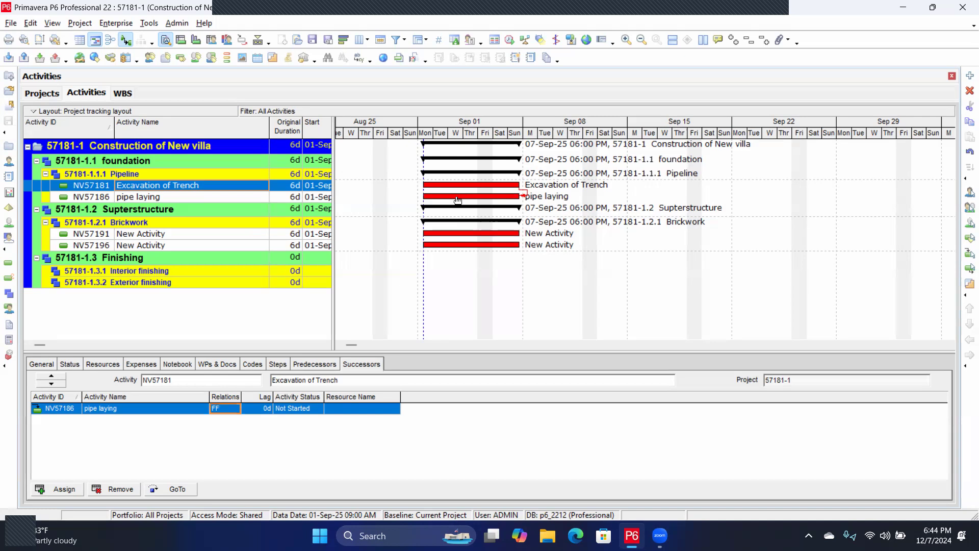
pyautogui.click(267, 408)
pyautogui.write('3')
pyautogui.press('Return')
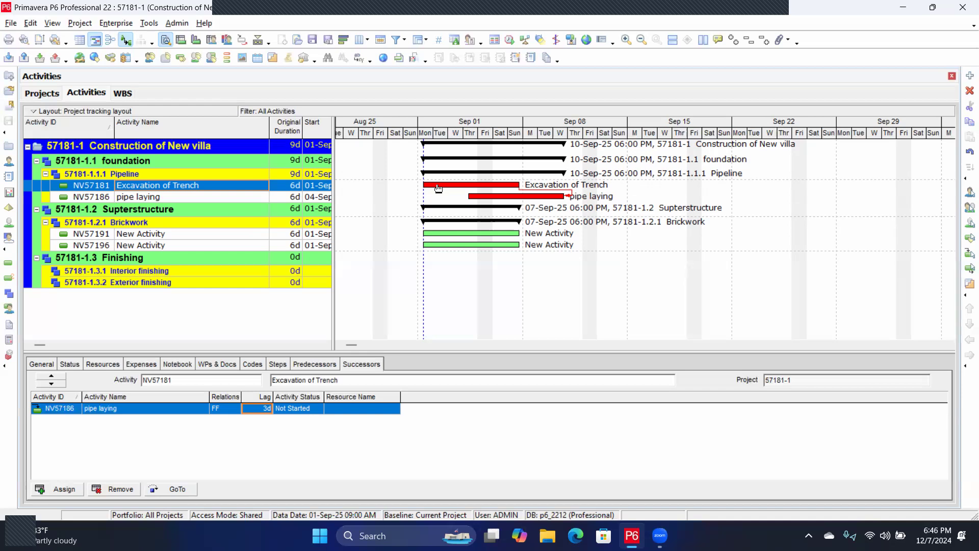
# - Change the pipe laying relationship back to FS and set its lag to 0 days
pyautogui.click(236, 410)
pyautogui.click(236, 410)
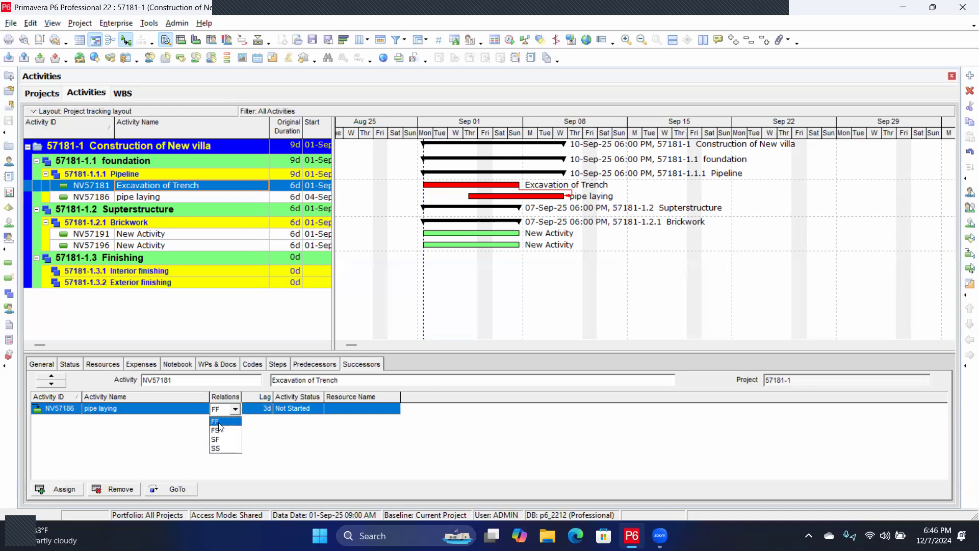
pyautogui.click(217, 430)
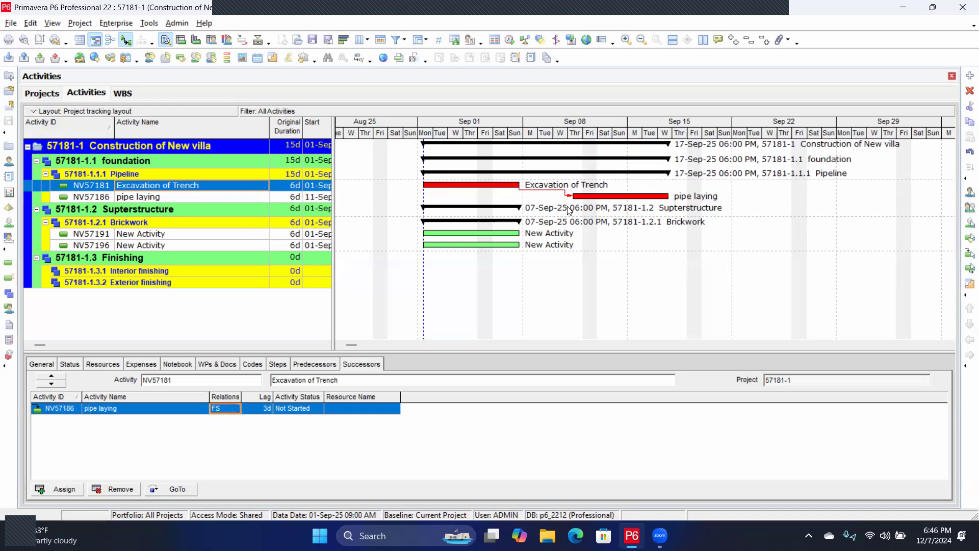
pyautogui.click(265, 409)
pyautogui.write('0d')
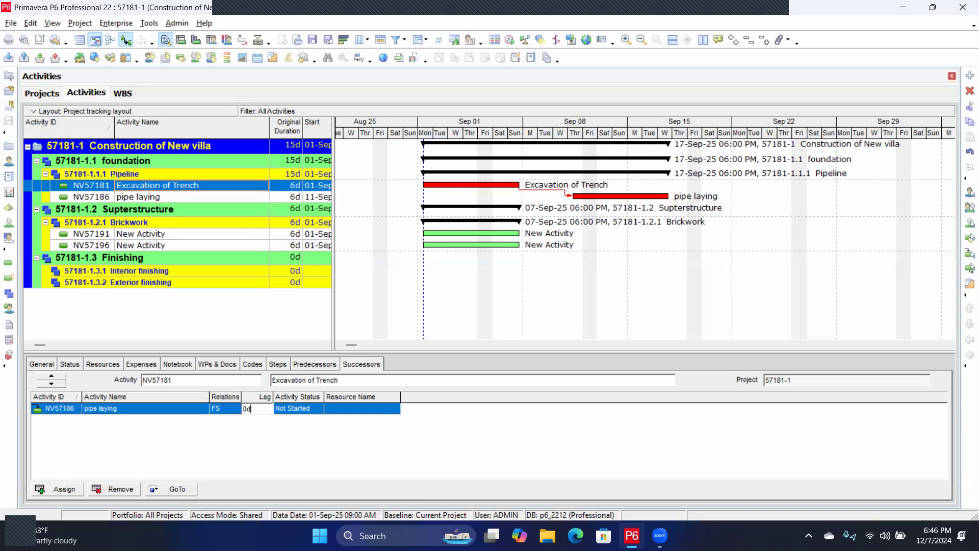
pyautogui.press('Return')
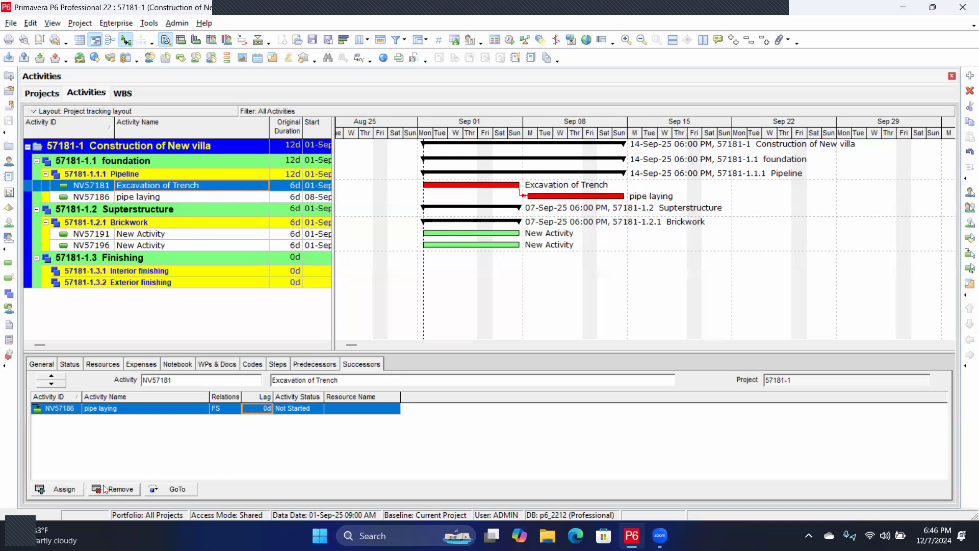
# - Remove pipe laying as a successor of Excavation of Trench and check the successors of pipe laying
pyautogui.click(128, 490)
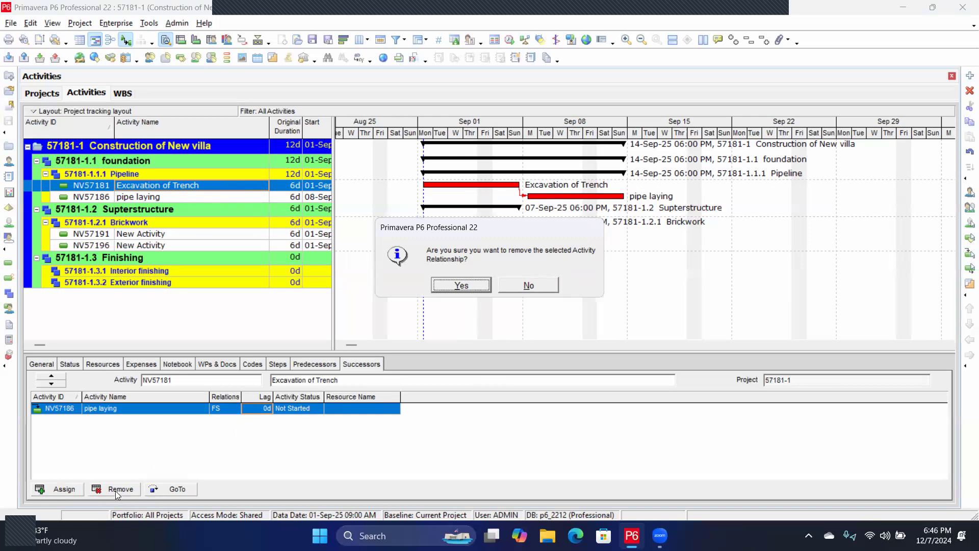
pyautogui.click(468, 289)
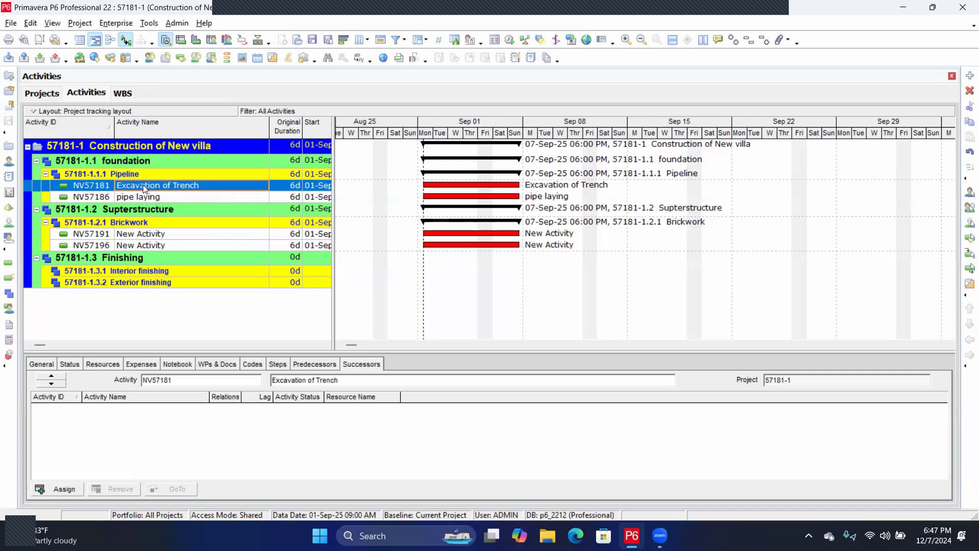
pyautogui.click(182, 197)
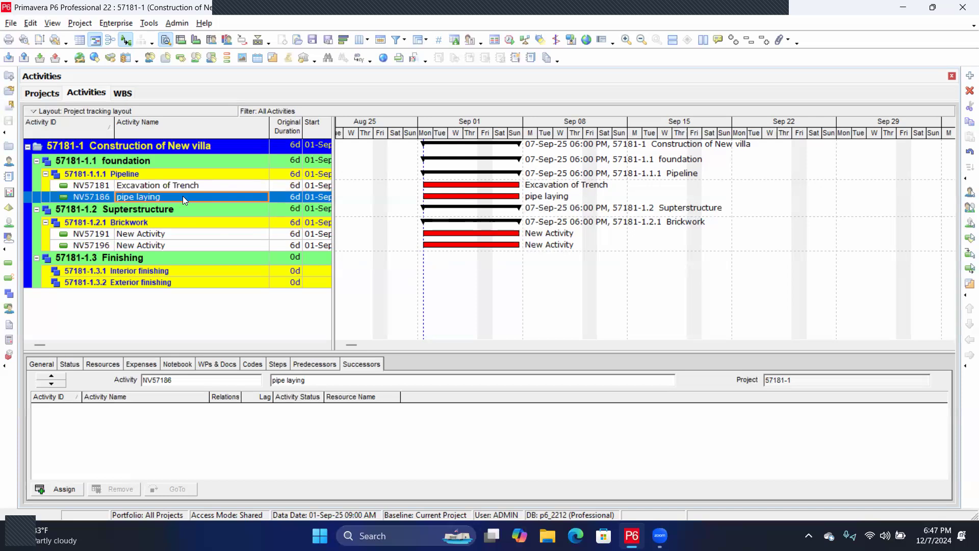
# - Open the list of activities that can be assigned as successors of Excavation of Trench
pyautogui.click(180, 185)
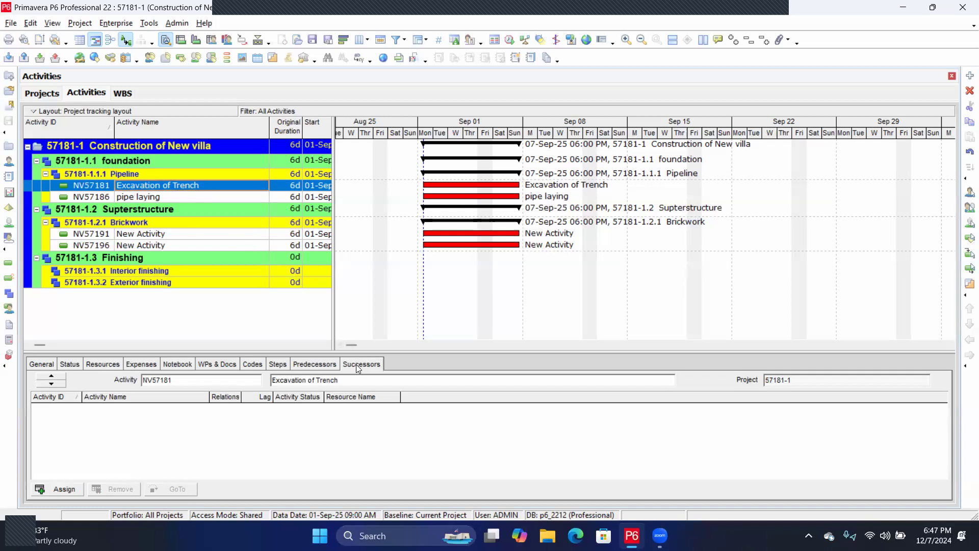
pyautogui.click(54, 489)
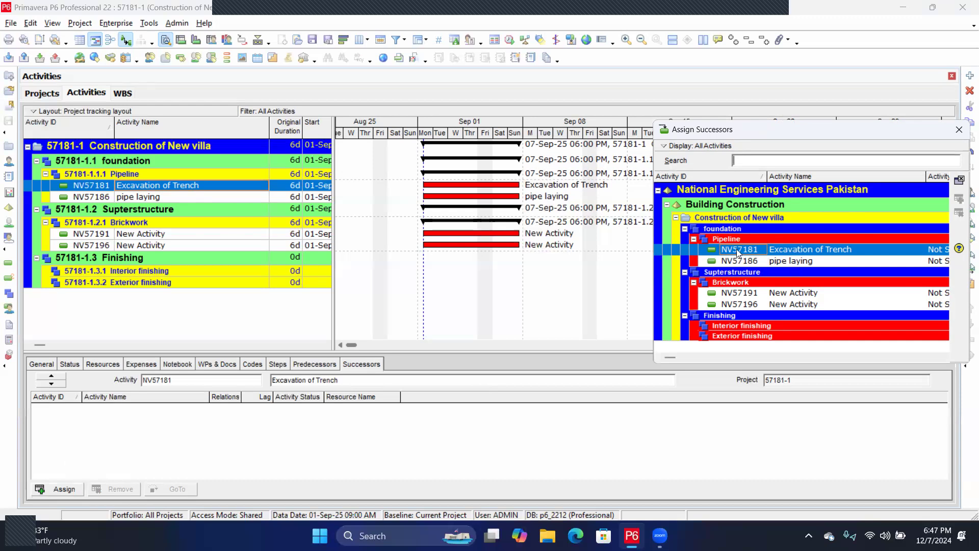
pyautogui.rightClick(839, 209)
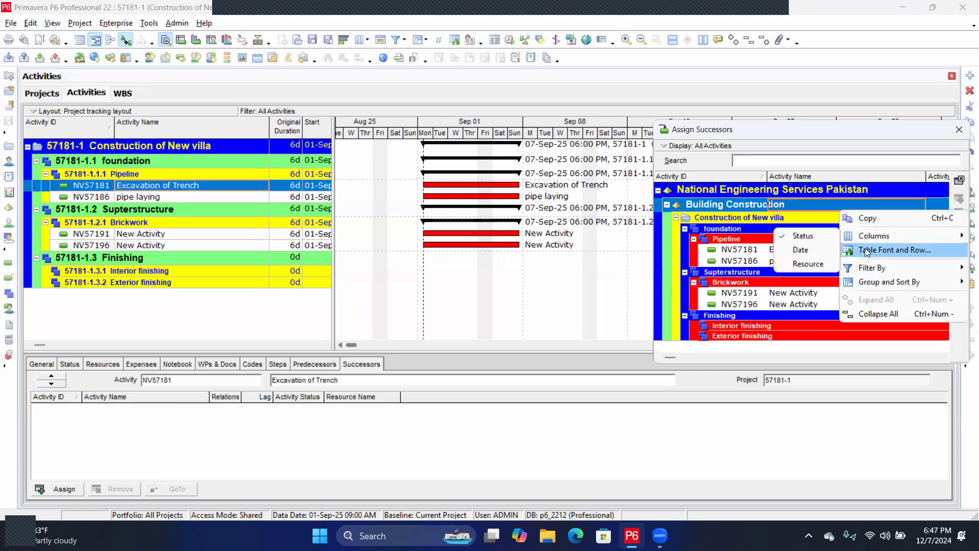
pyautogui.click(888, 248)
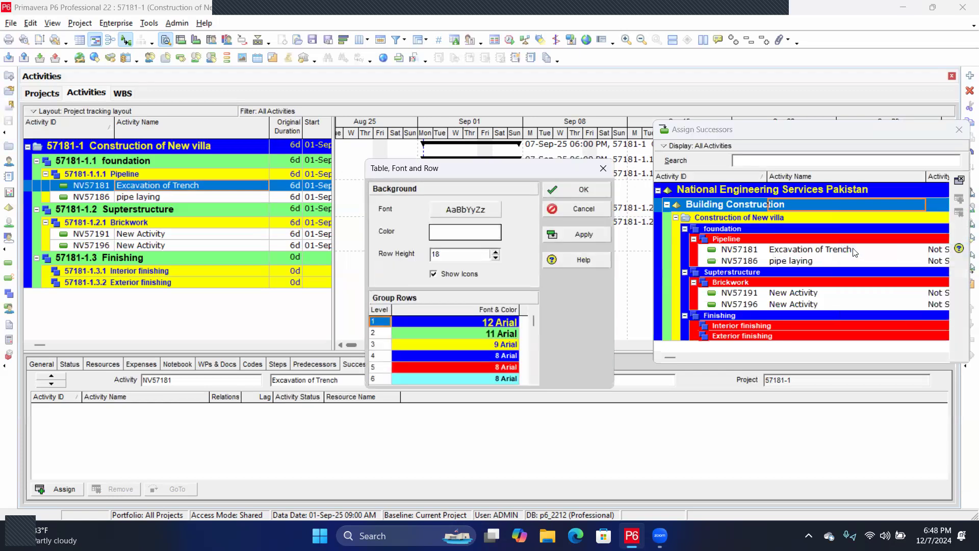
pyautogui.click(478, 210)
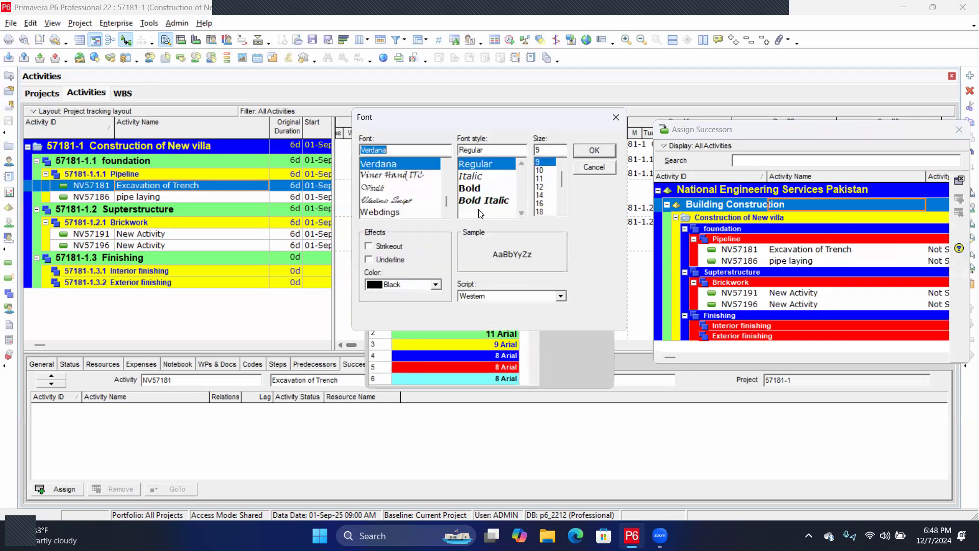
pyautogui.click(602, 150)
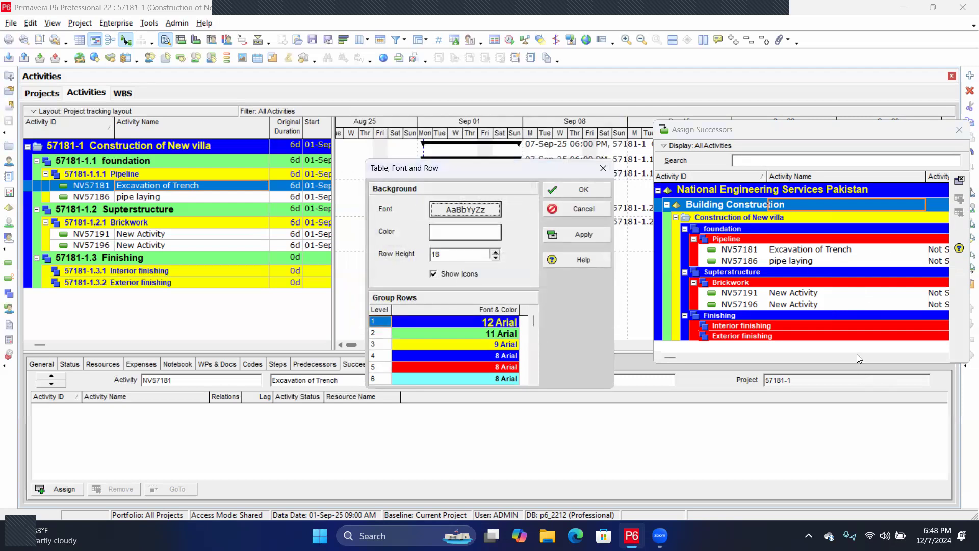
pyautogui.click(818, 131)
pyautogui.click(604, 167)
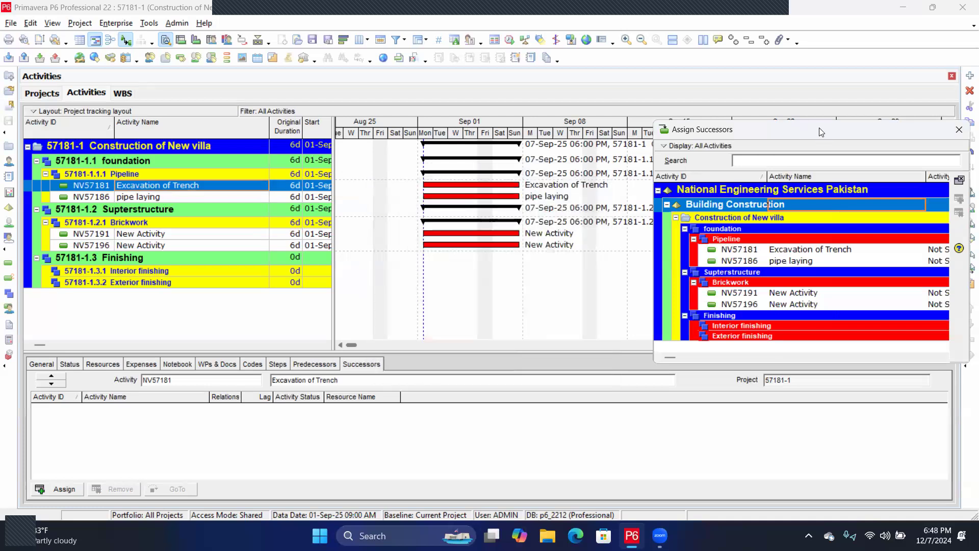
# - Move and enlarge the Assign Successors dialog so its Activity Status column fits in full
pyautogui.moveTo(821, 133); pyautogui.dragTo(657, 81)
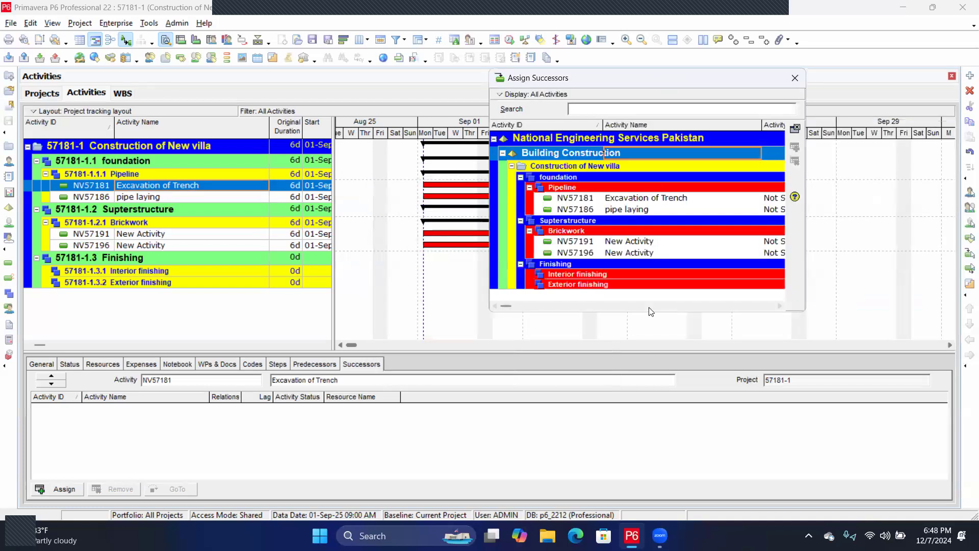
pyautogui.moveTo(649, 310); pyautogui.dragTo(666, 389)
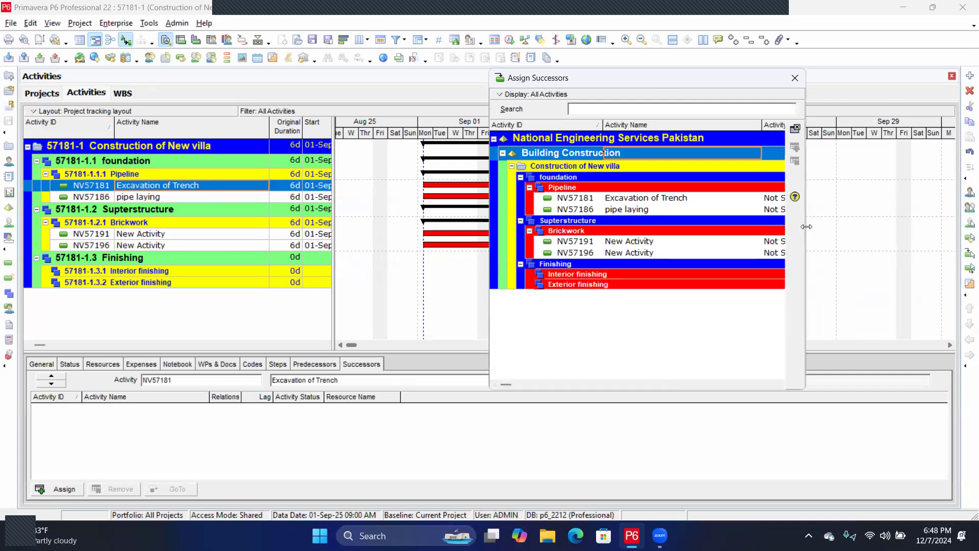
pyautogui.moveTo(806, 226); pyautogui.dragTo(893, 232)
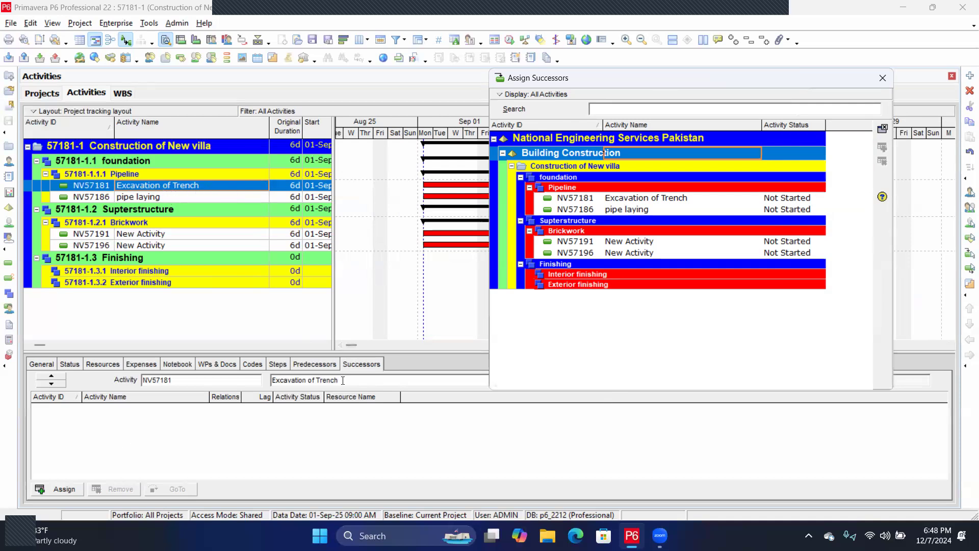
# - Assign pipe laying as a successor of Excavation of Trench and close the Assign Successors dialog
pyautogui.click(375, 364)
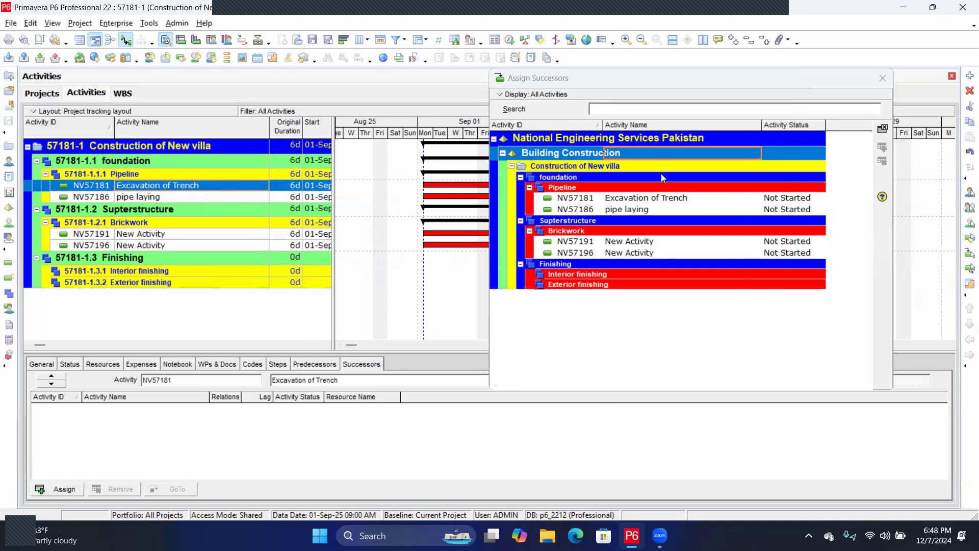
pyautogui.click(617, 211)
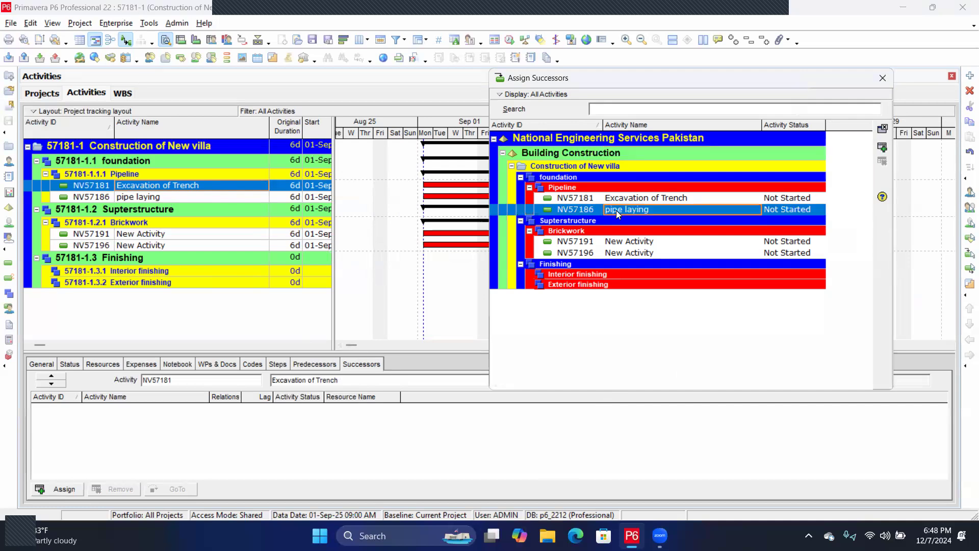
pyautogui.click(883, 147)
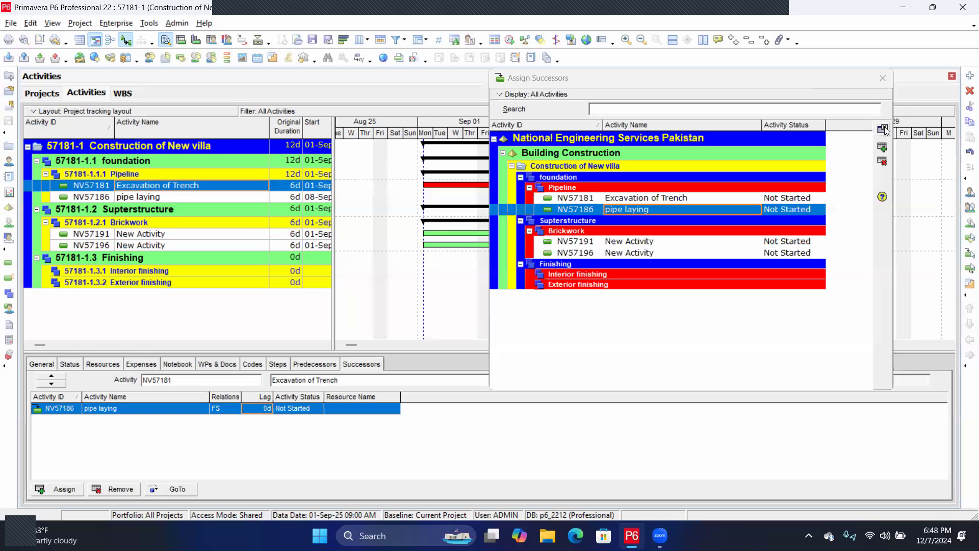
pyautogui.click(883, 129)
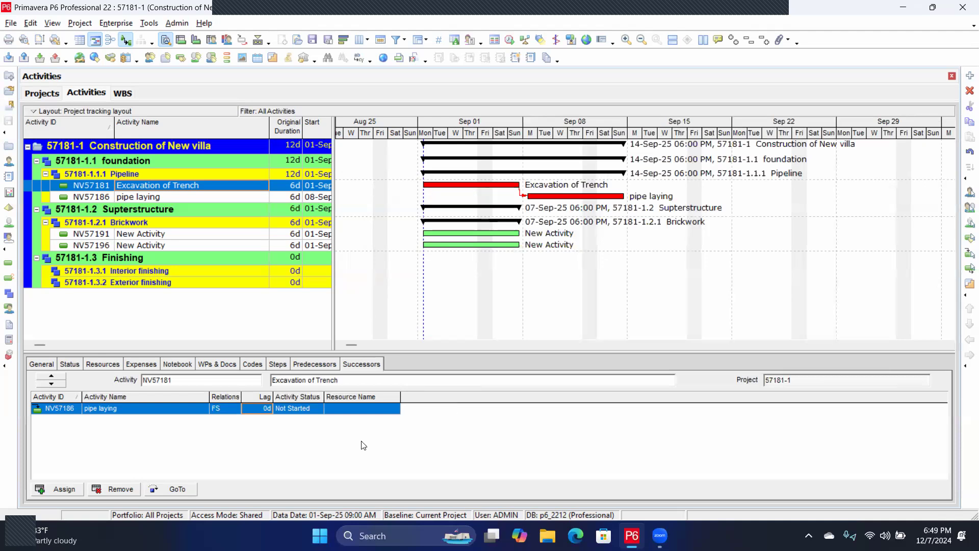
# - Check the relationship types offered for the pipe laying successor and remove that relationship from Excavation of Trench
pyautogui.click(236, 409)
pyautogui.click(235, 409)
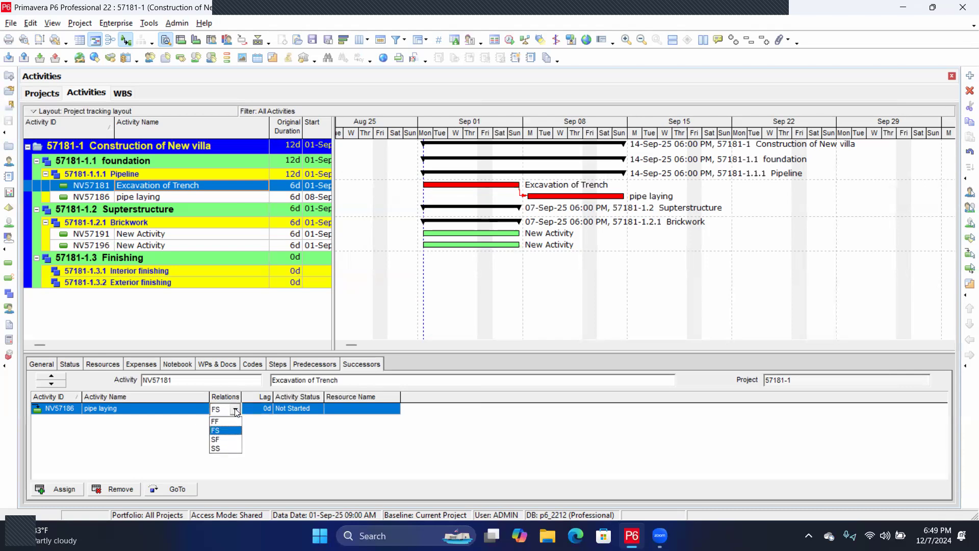
pyautogui.click(236, 411)
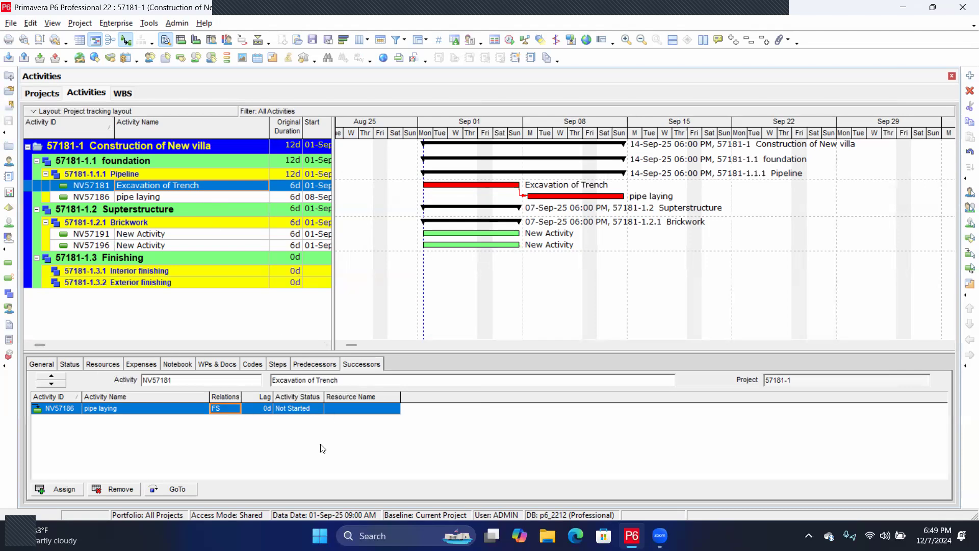
pyautogui.click(110, 490)
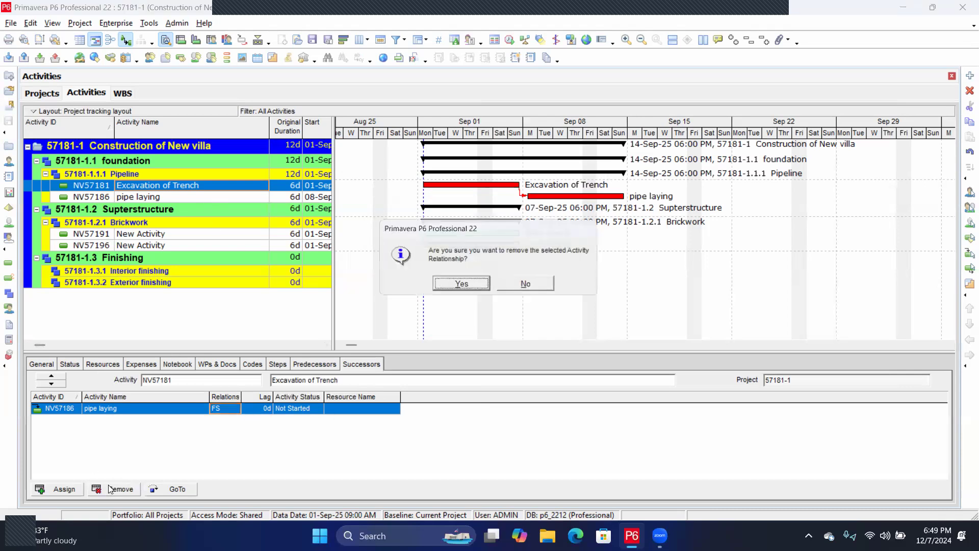
pyautogui.click(461, 286)
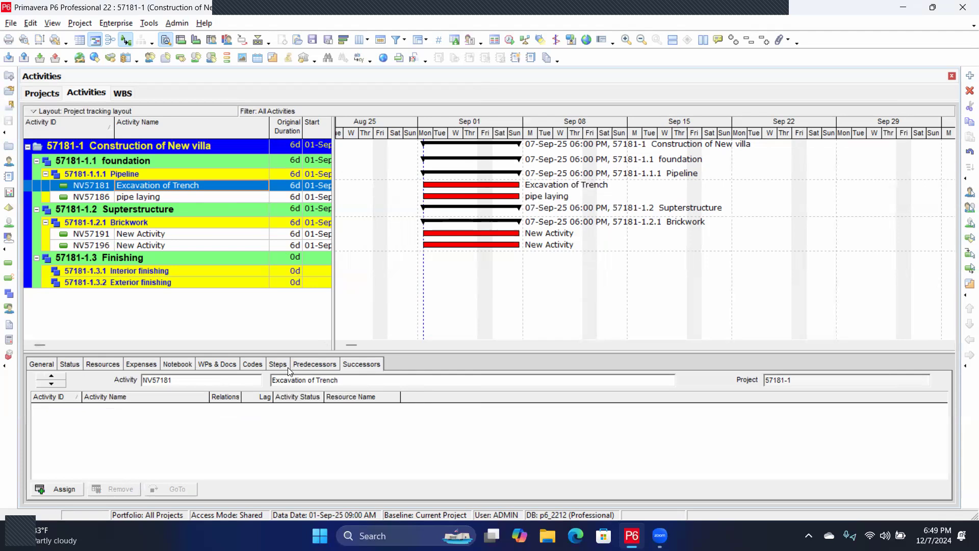
# - Customize the activity details to display Relationships in place of the separate Predecessors and Successors pages
pyautogui.rightClick(418, 362)
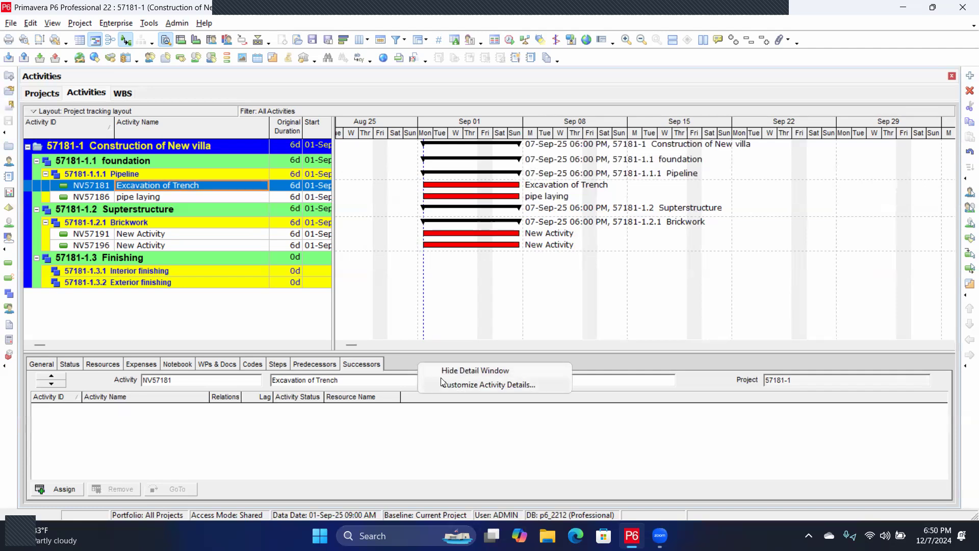
pyautogui.click(459, 385)
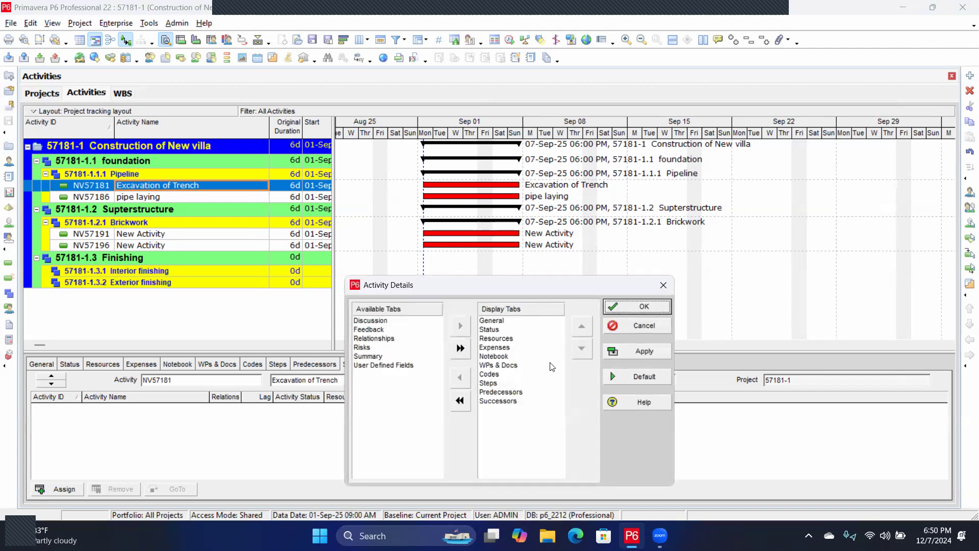
pyautogui.click(501, 393)
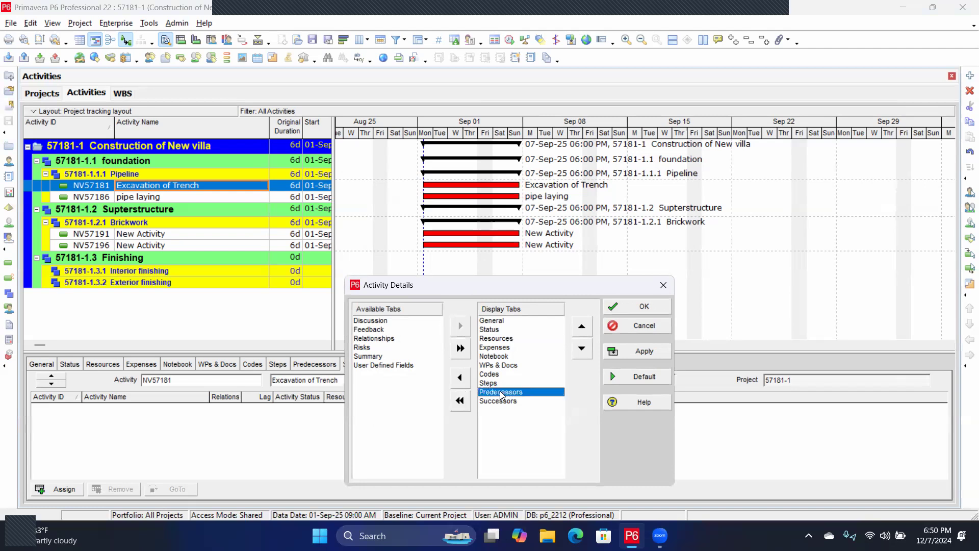
pyautogui.click(460, 380)
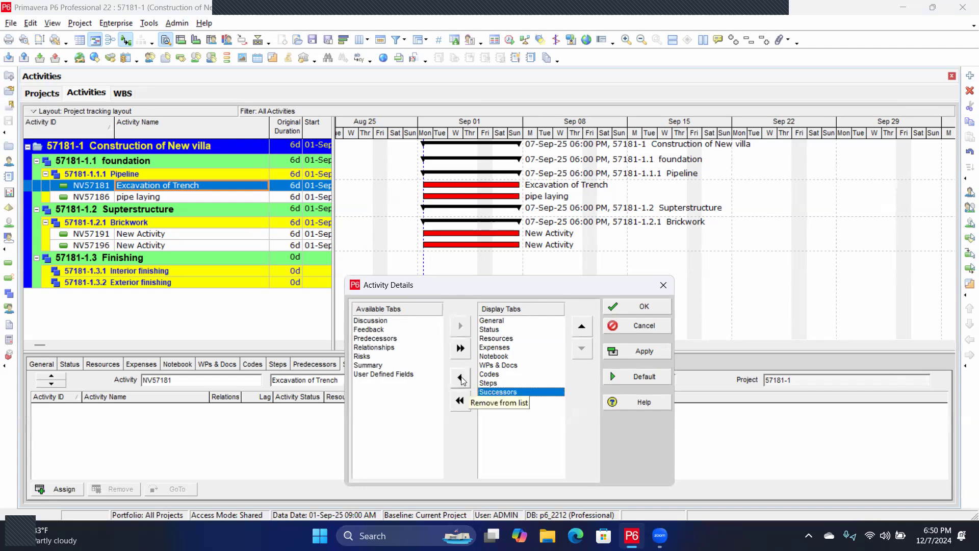
pyautogui.click(461, 380)
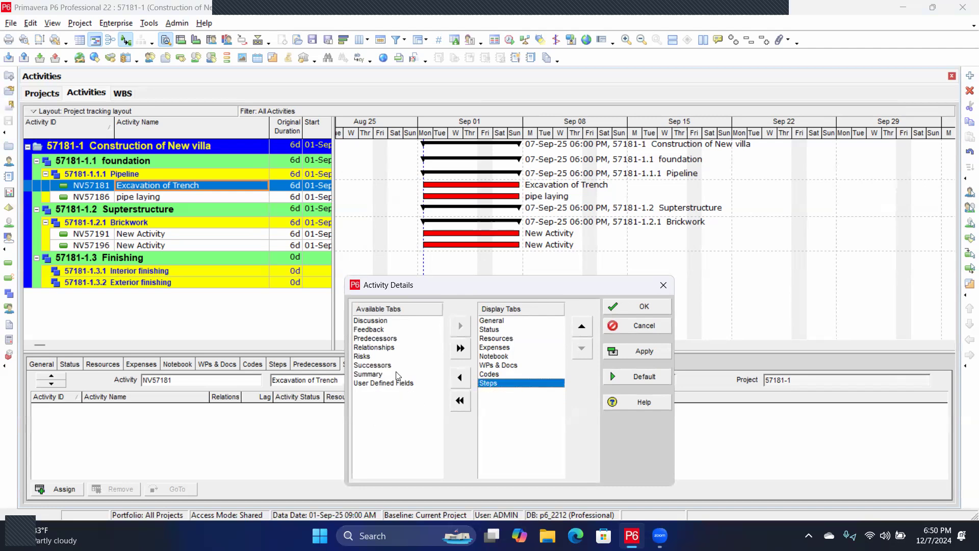
pyautogui.click(386, 348)
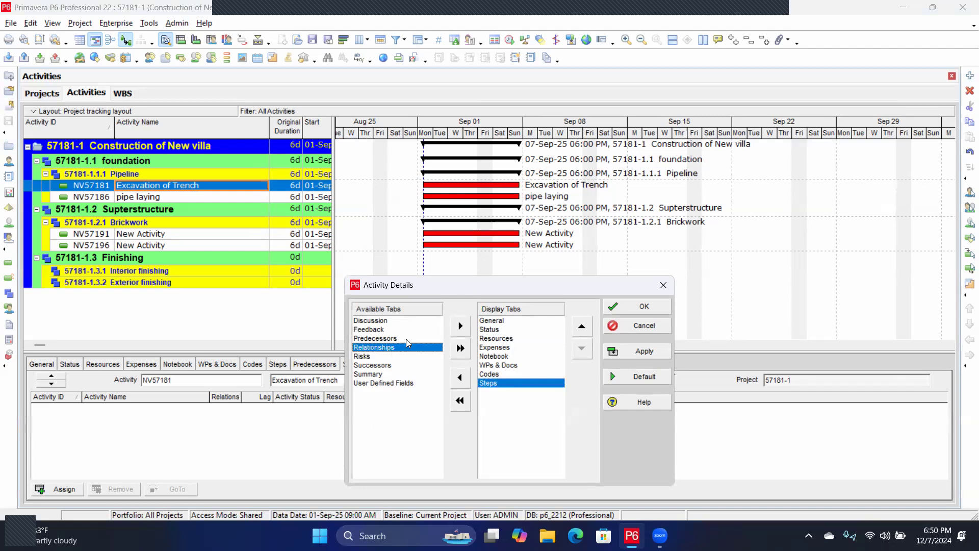
pyautogui.click(462, 327)
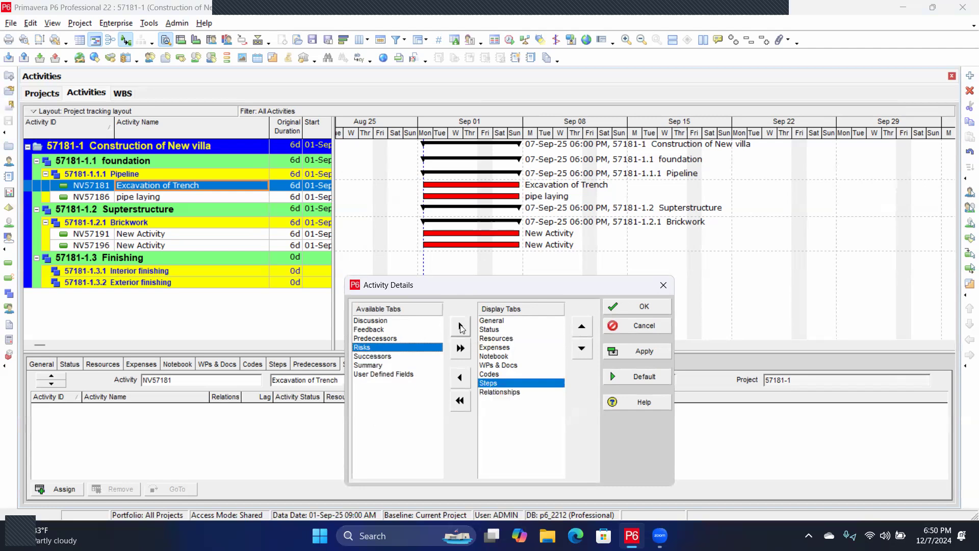
pyautogui.click(644, 307)
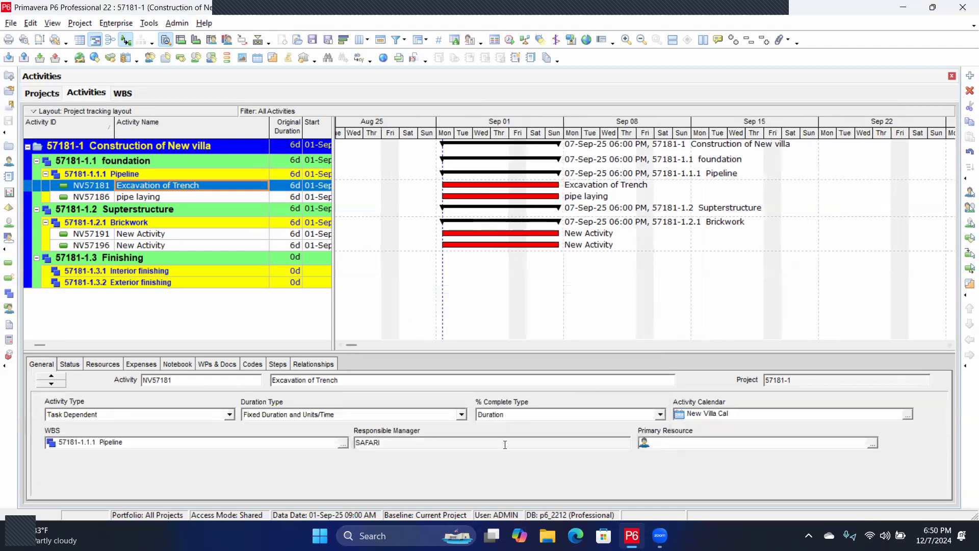
# - View the Relationships details of Excavation of Trench and pipe laying, and look at the predecessor assignment list for Excavation of Trench
pyautogui.click(315, 363)
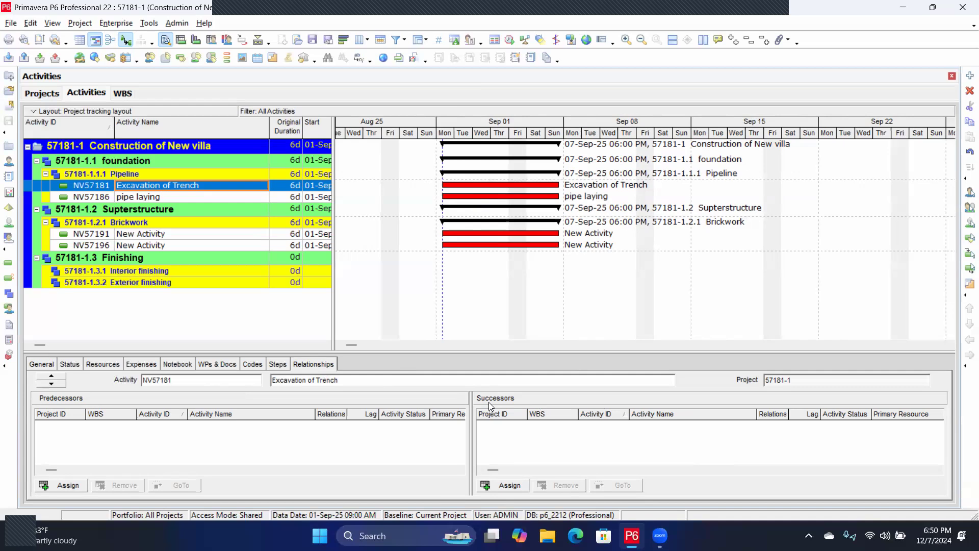
pyautogui.click(143, 195)
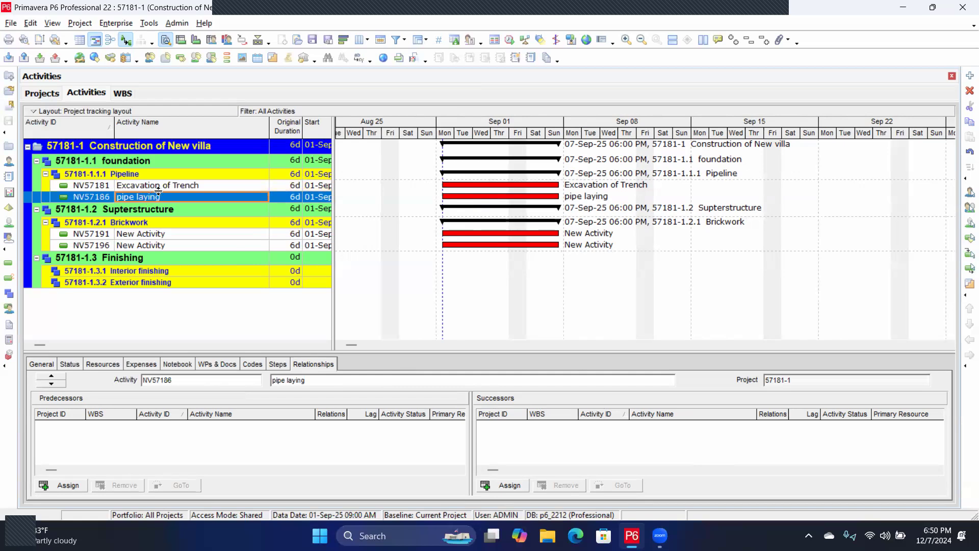
pyautogui.click(152, 185)
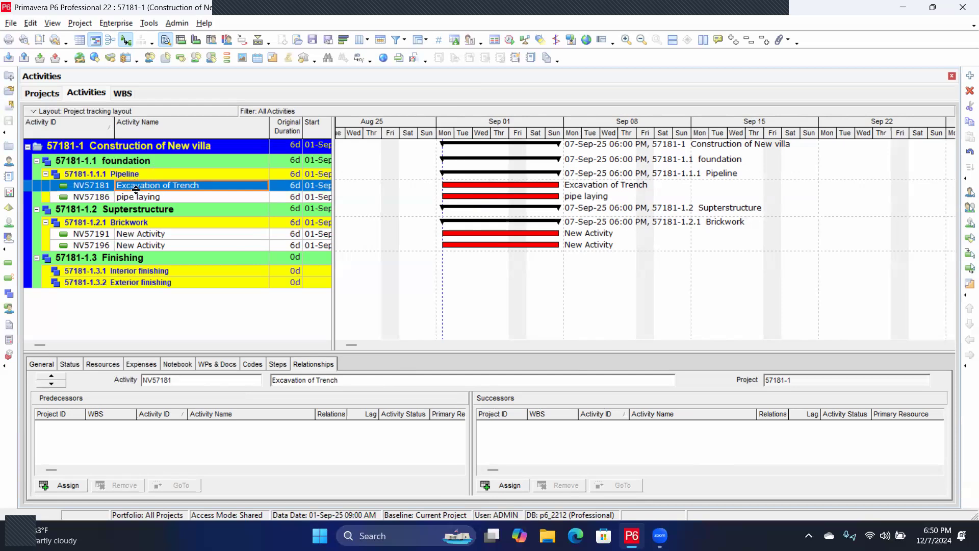
pyautogui.click(65, 482)
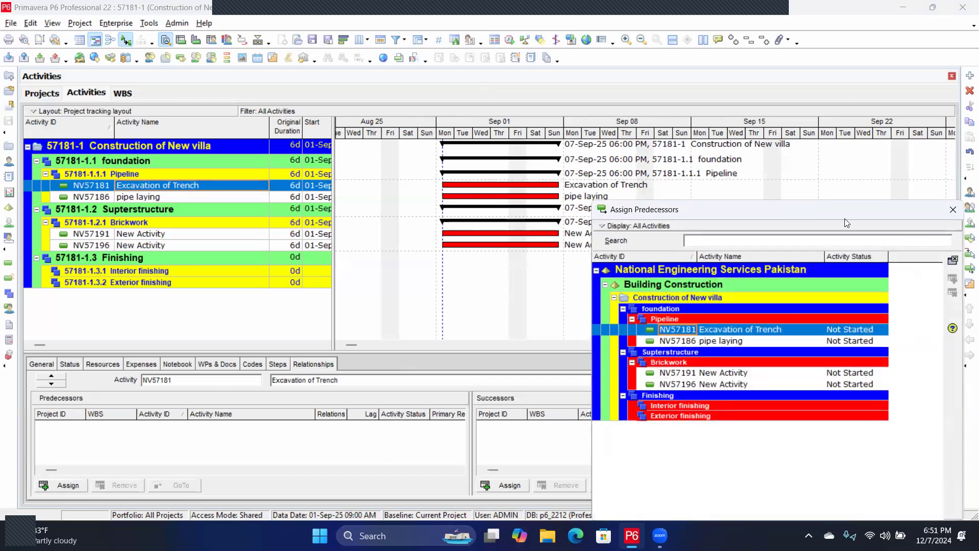
pyautogui.click(947, 211)
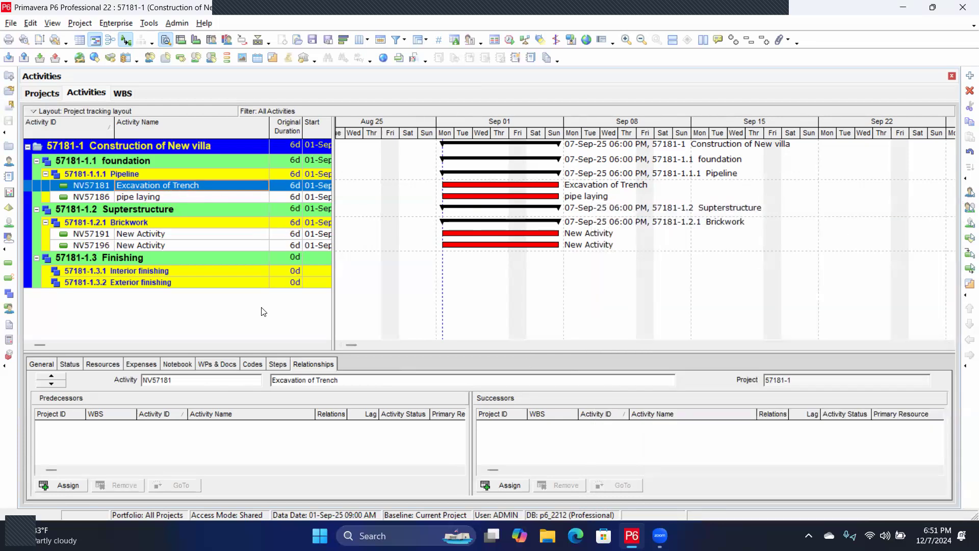
# - Assign pipe laying as a successor of Excavation of Trench and show the relationships of pipe laying
pyautogui.click(505, 483)
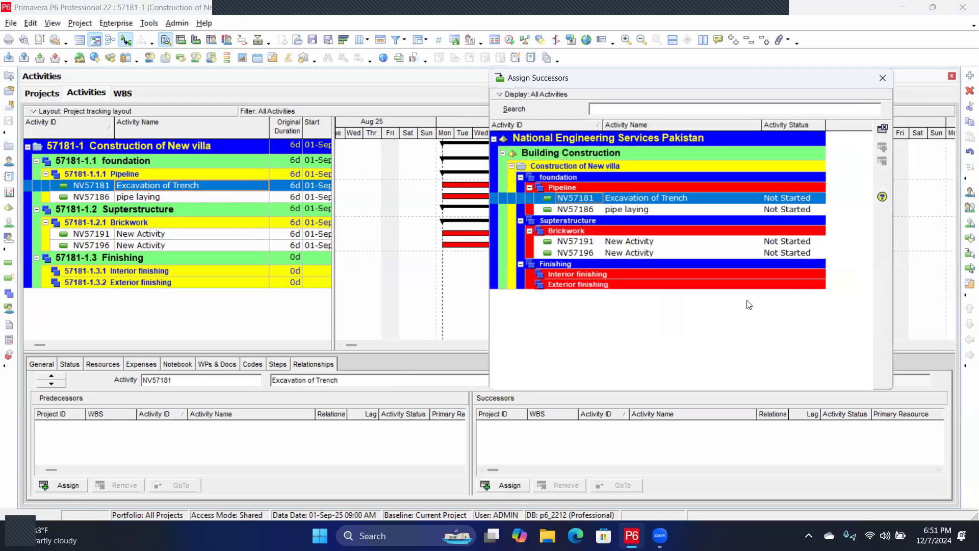
pyautogui.click(618, 214)
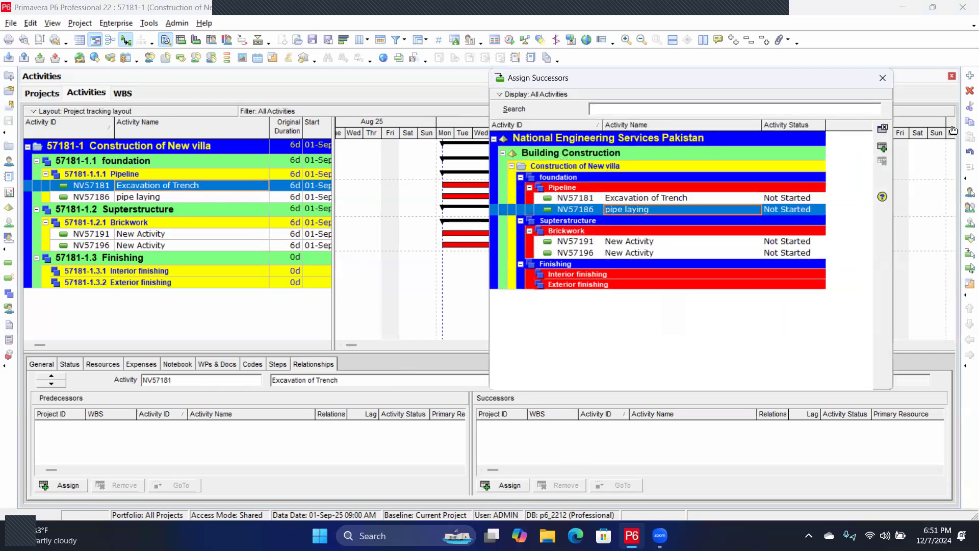
pyautogui.click(882, 147)
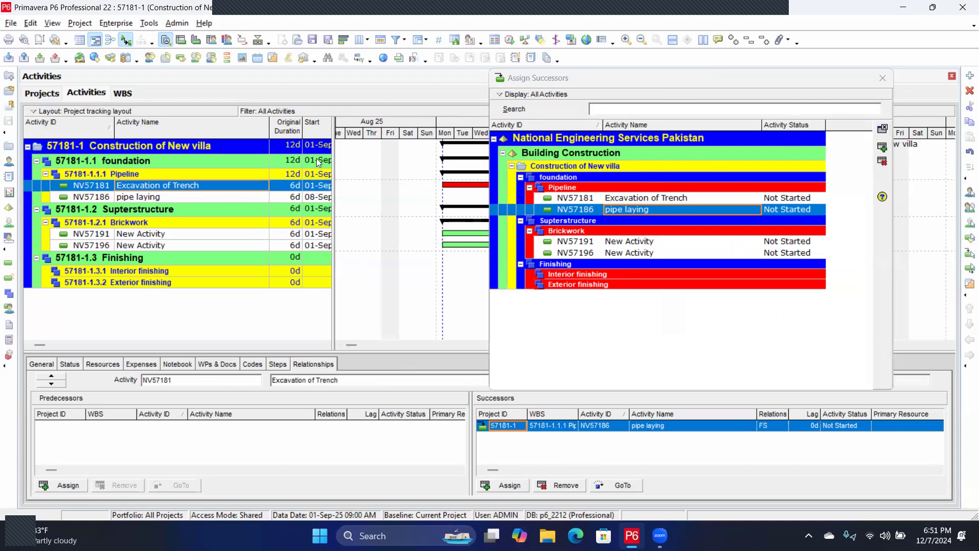
pyautogui.click(144, 198)
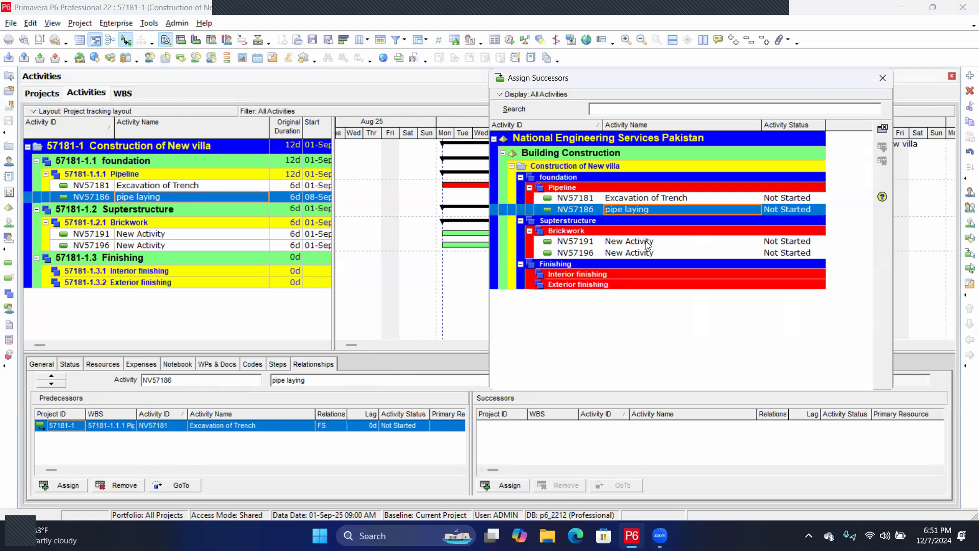
# - Assign Brickwork activity NV57191 as a successor of pipe laying and close the successor assignment list
pyautogui.click(662, 240)
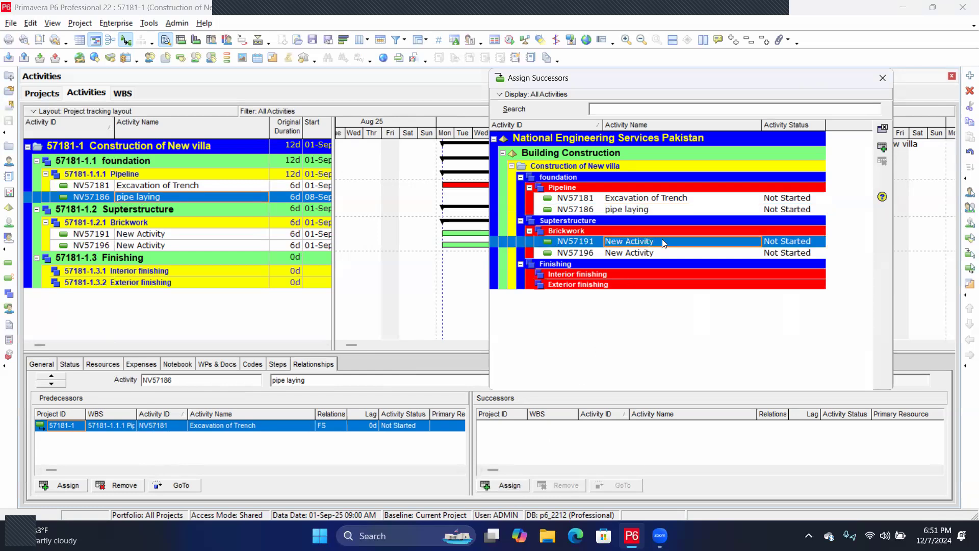
pyautogui.click(882, 147)
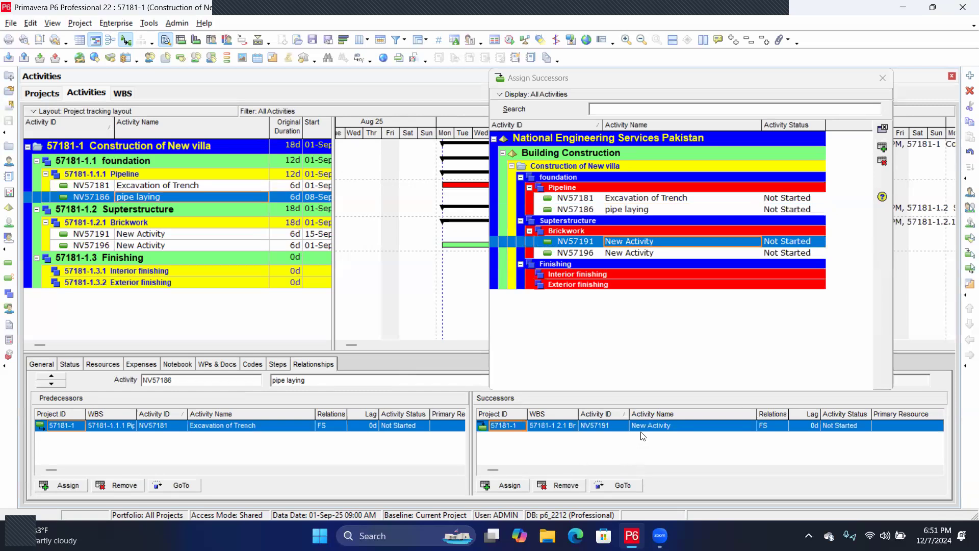
pyautogui.click(883, 128)
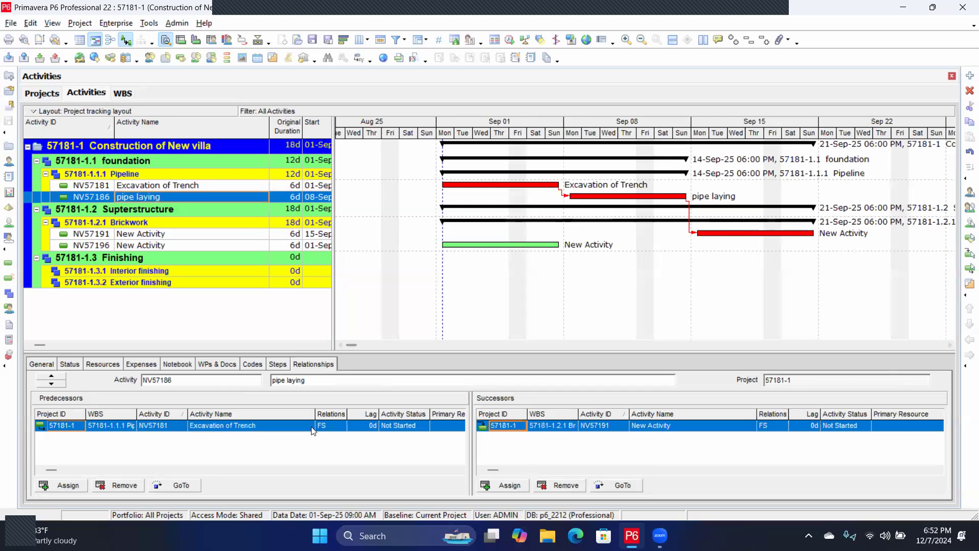
# - Examine the relationship types of pipe laying's predecessor and successor, and the types offered for the successor of Excavation of Trench
pyautogui.click(341, 427)
pyautogui.click(341, 428)
pyautogui.click(342, 427)
pyautogui.click(785, 425)
pyautogui.click(784, 425)
pyautogui.click(786, 425)
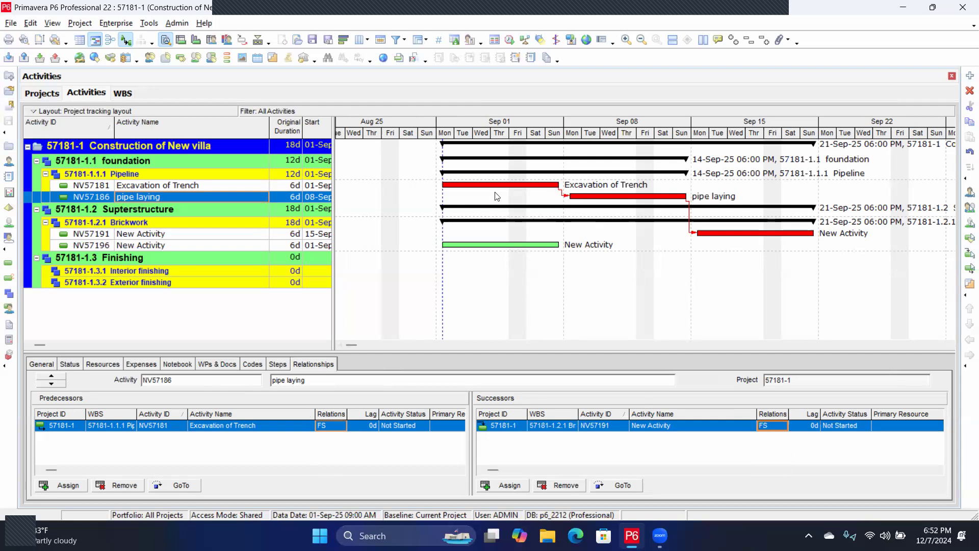
pyautogui.click(200, 187)
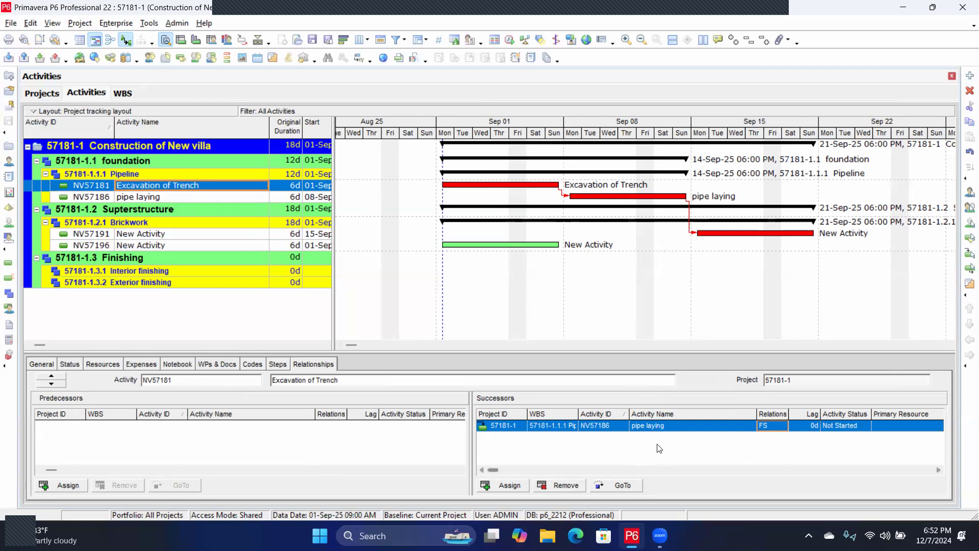
pyautogui.click(784, 431)
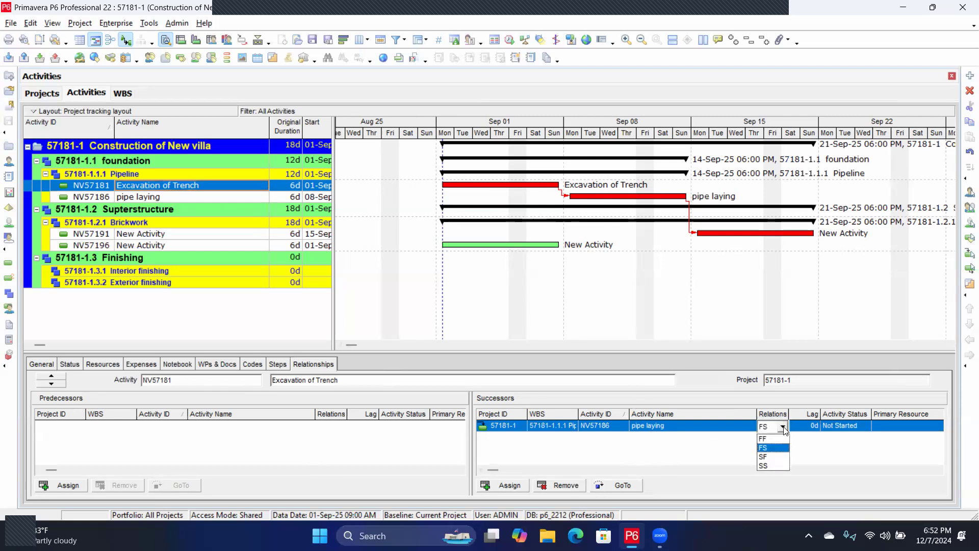
pyautogui.click(784, 431)
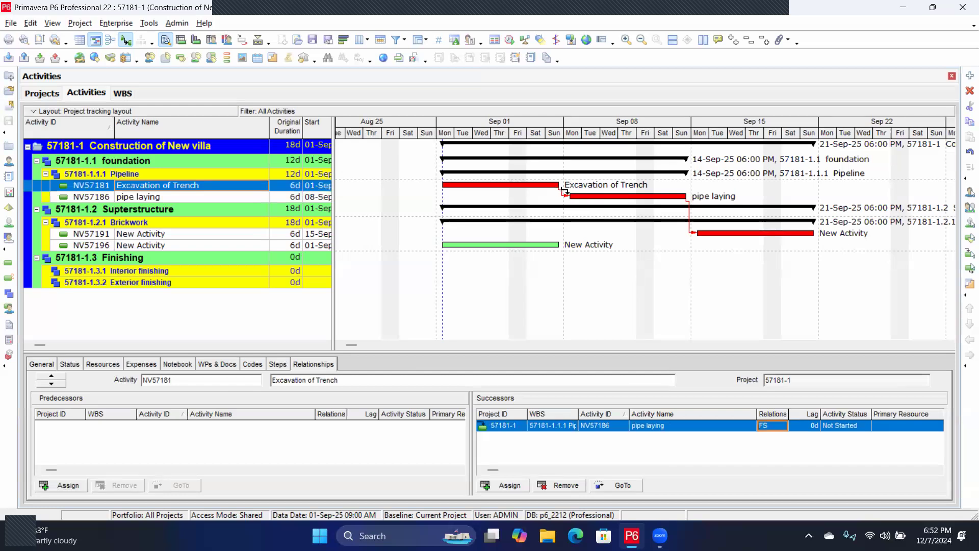
# - Remove the pipe laying predecessor relationship from Brickwork activity NV57191
pyautogui.click(712, 236)
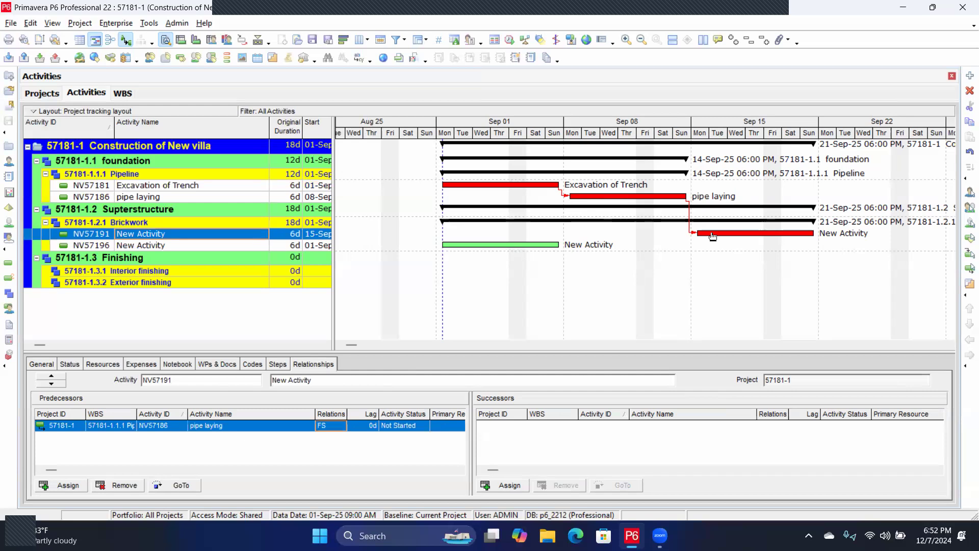
pyautogui.click(129, 485)
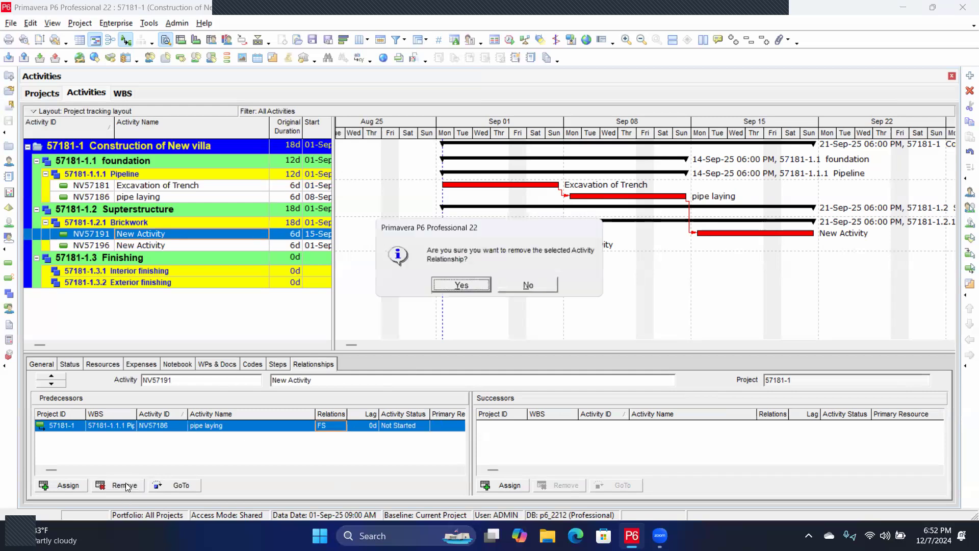
pyautogui.click(462, 287)
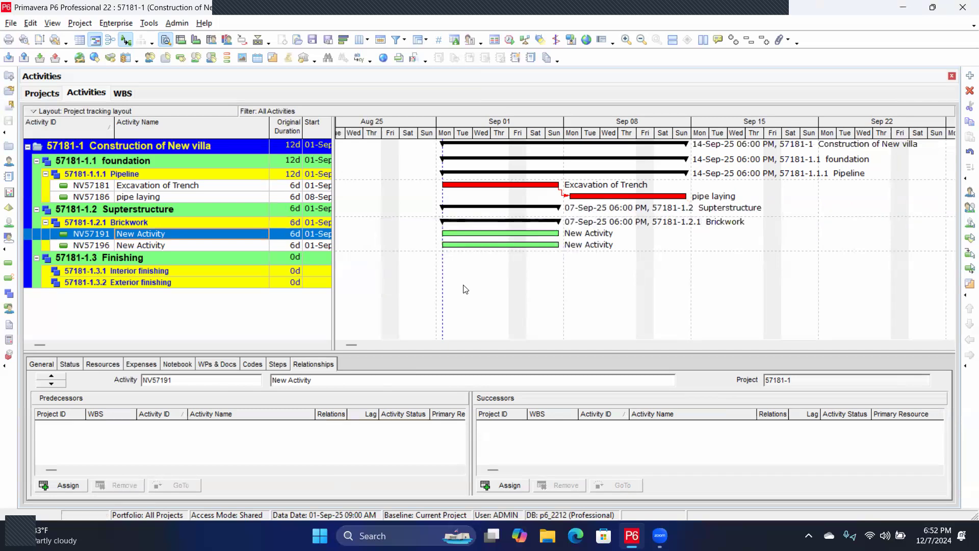
# - Assign Brickwork activity NV57191 as an additional successor of Excavation of Trench
pyautogui.click(546, 188)
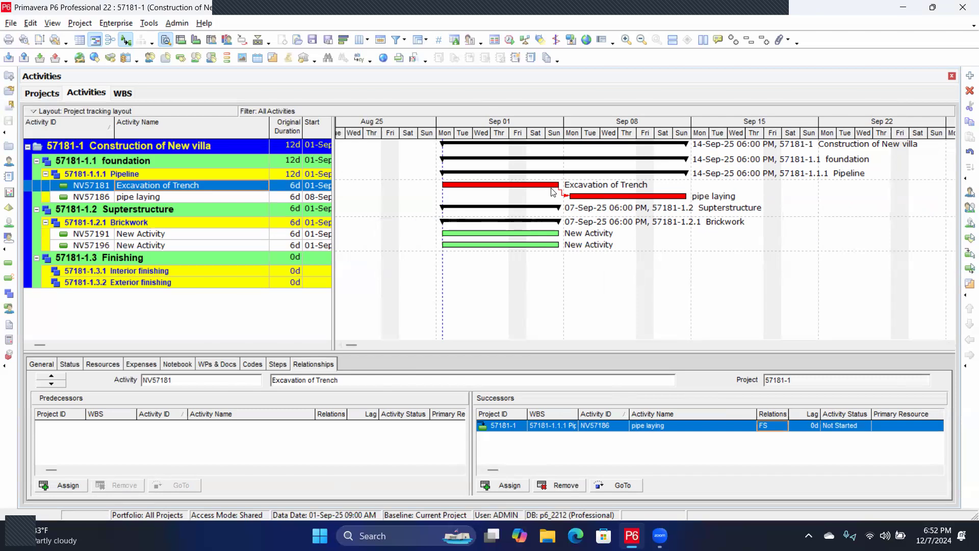
pyautogui.click(507, 488)
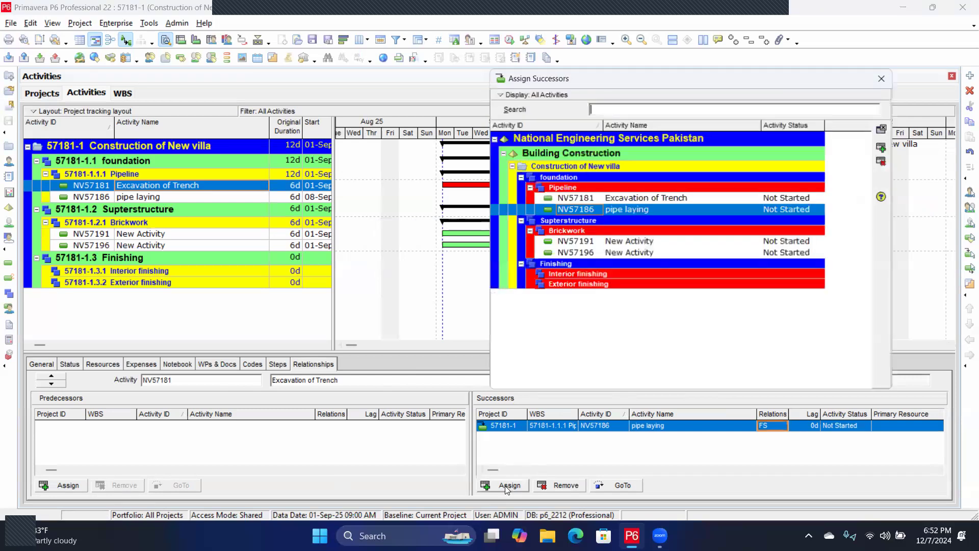
pyautogui.click(637, 242)
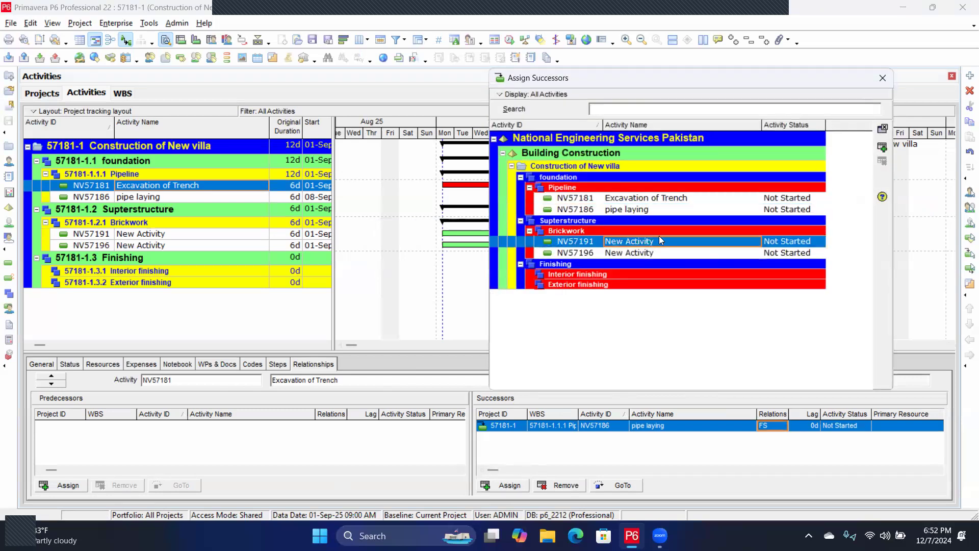
pyautogui.click(886, 148)
pyautogui.click(883, 128)
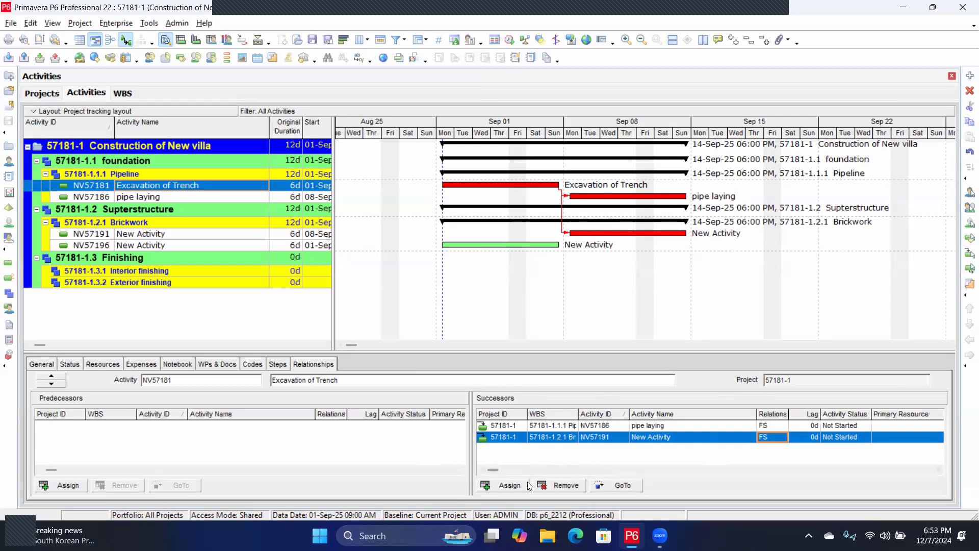
# - Assign Brickwork activity NV57196 as another successor of Excavation of Trench
pyautogui.click(504, 487)
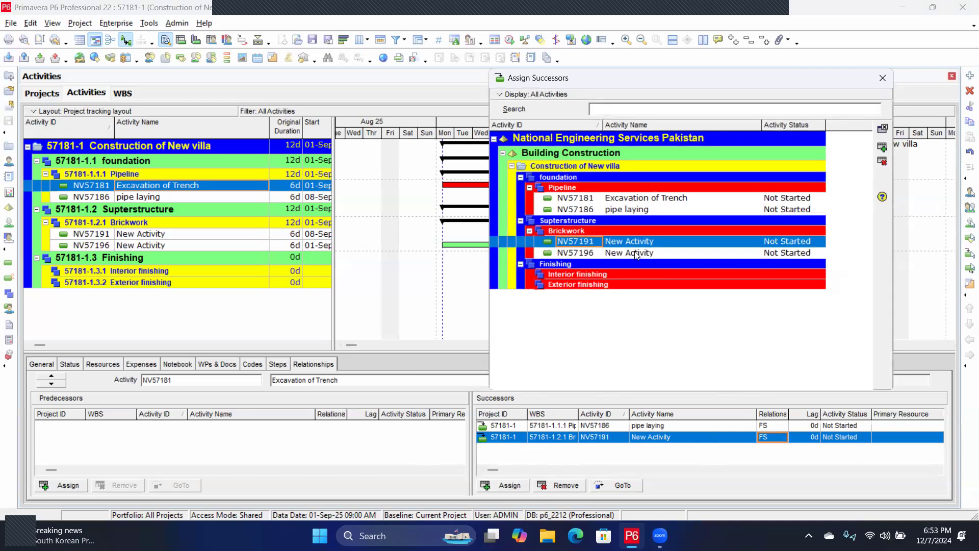
pyautogui.click(649, 255)
pyautogui.click(883, 147)
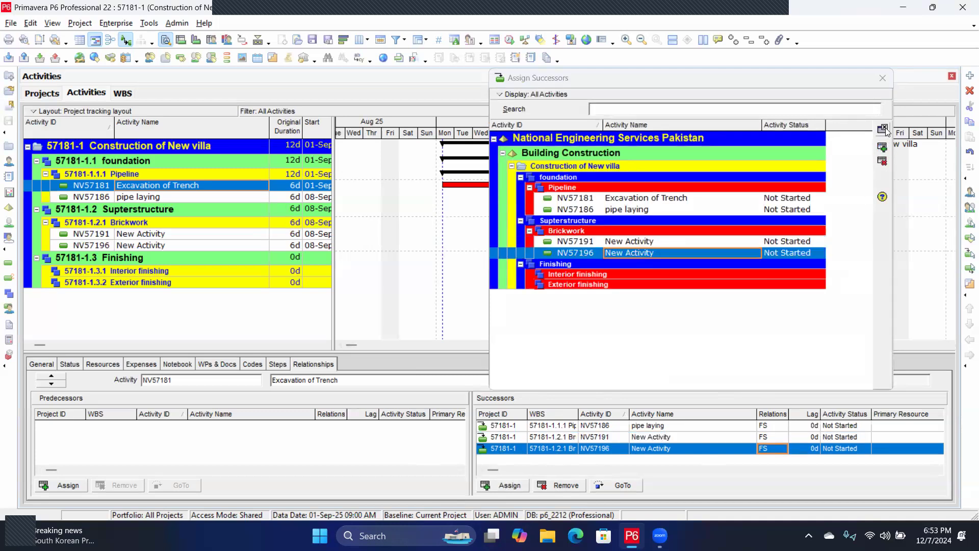
pyautogui.click(882, 128)
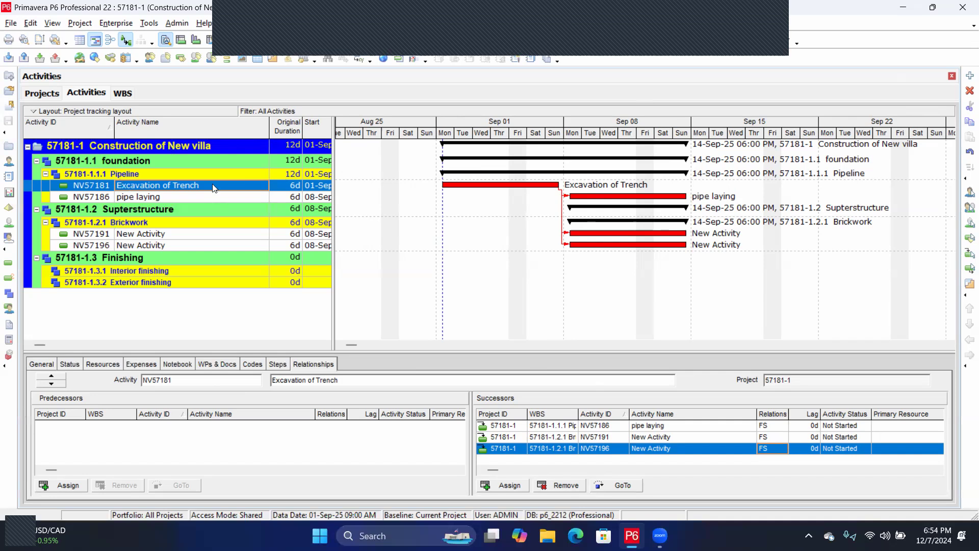
# - Review the relationships of pipe laying, collapse and re-expand the Pipeline group, and show the successors of Excavation of Trench
pyautogui.click(165, 196)
pyautogui.click(165, 197)
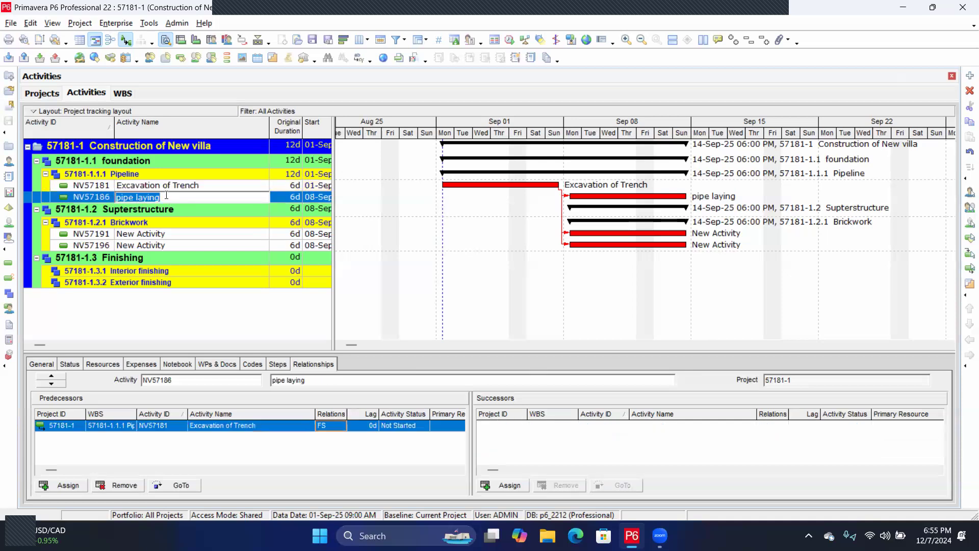
pyautogui.press('Escape')
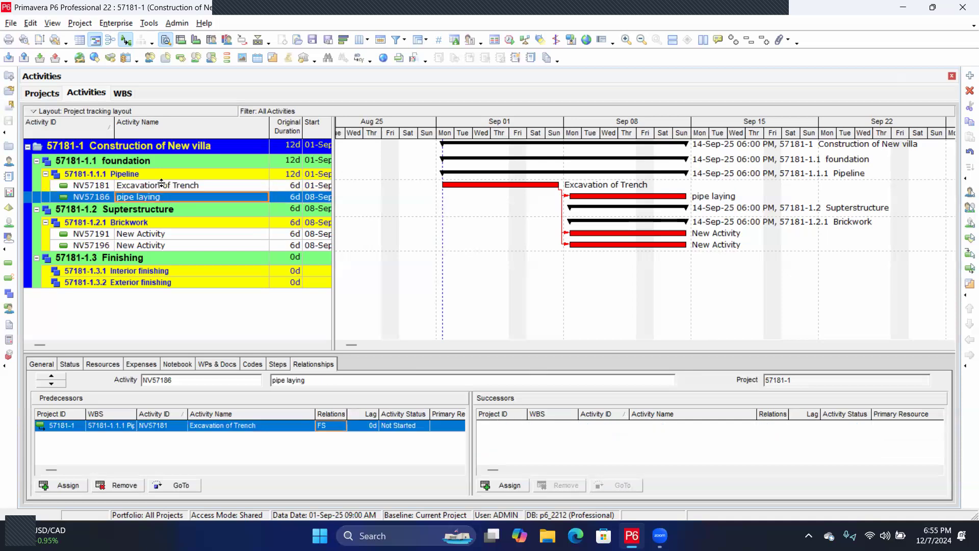
pyautogui.click(137, 174)
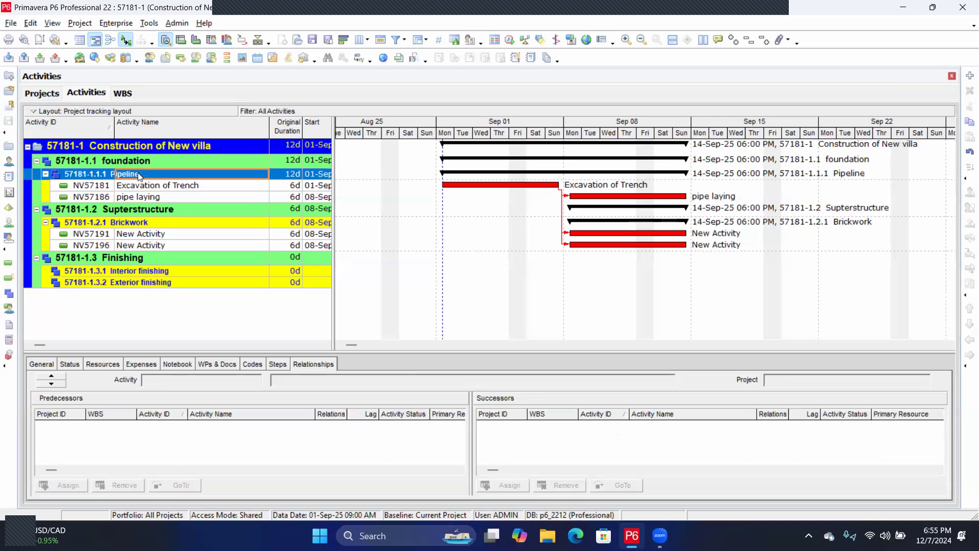
pyautogui.doubleClick(138, 173)
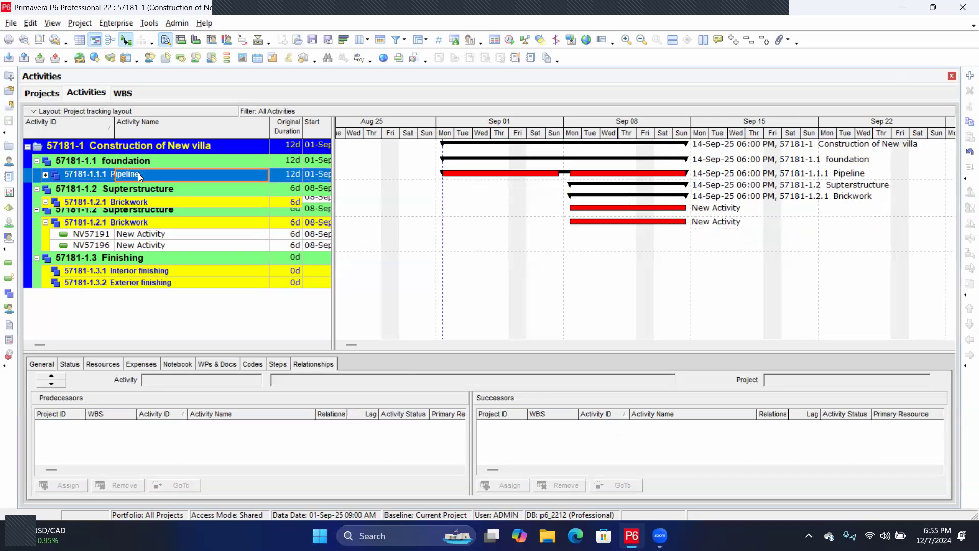
pyautogui.click(45, 173)
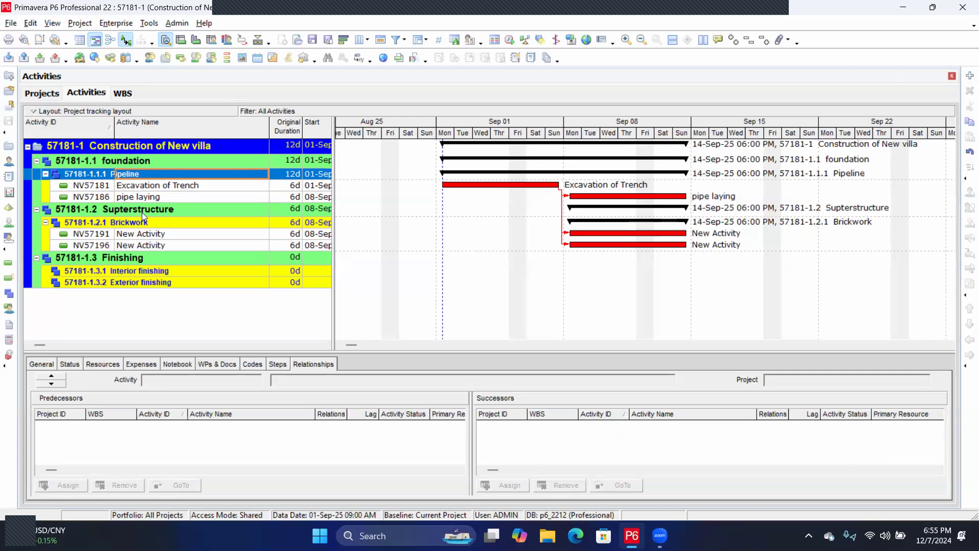
pyautogui.click(200, 185)
pyautogui.click(200, 185)
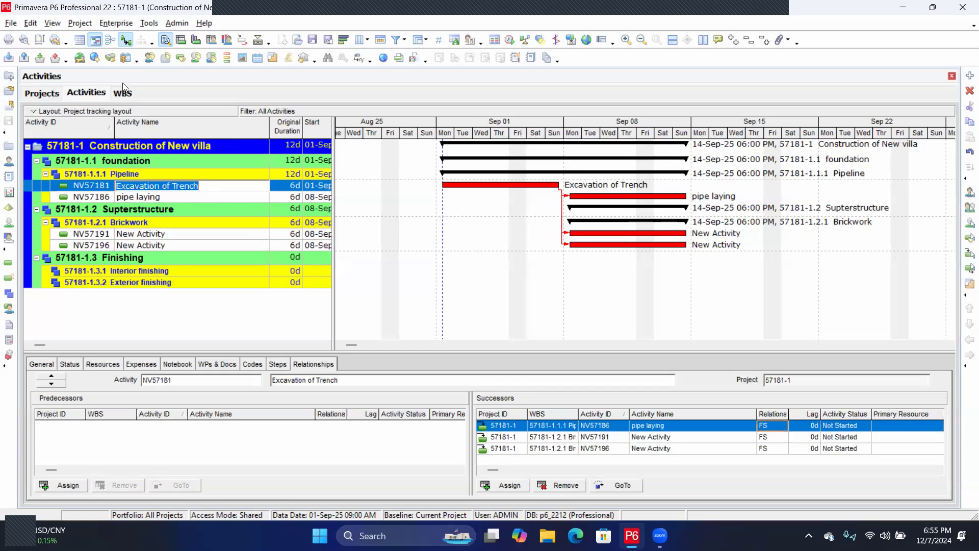
# - Look over the villa project's WBS and the list of projects, and return to the project's activities
pyautogui.click(129, 94)
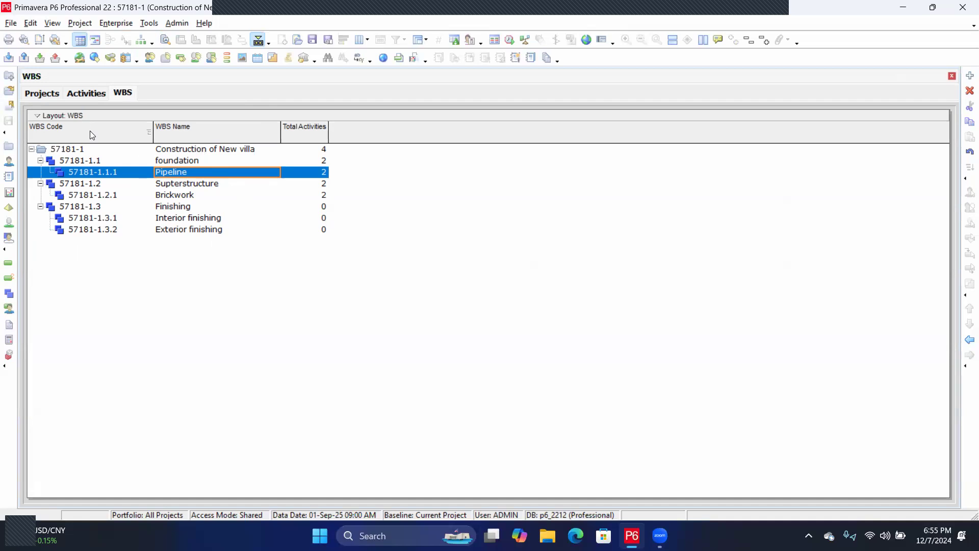
pyautogui.click(43, 94)
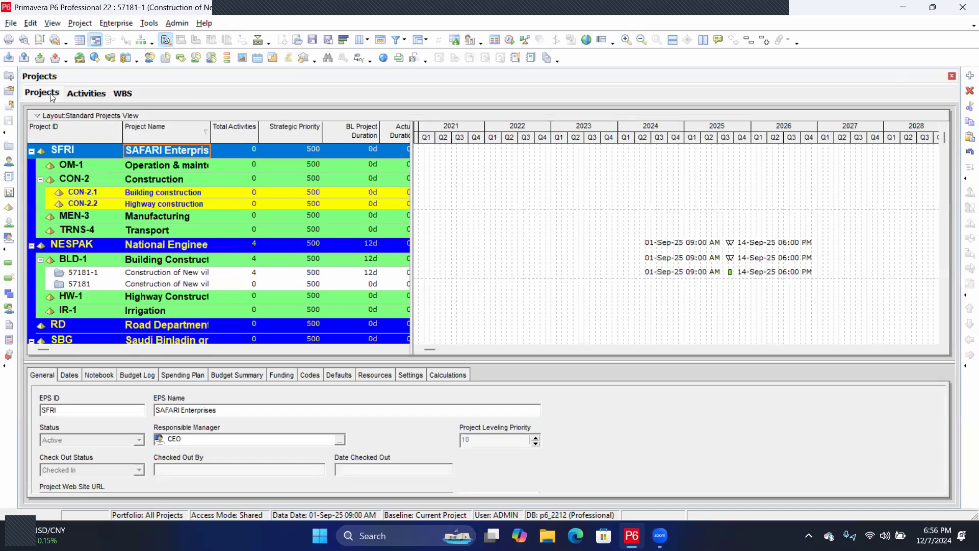
pyautogui.click(84, 94)
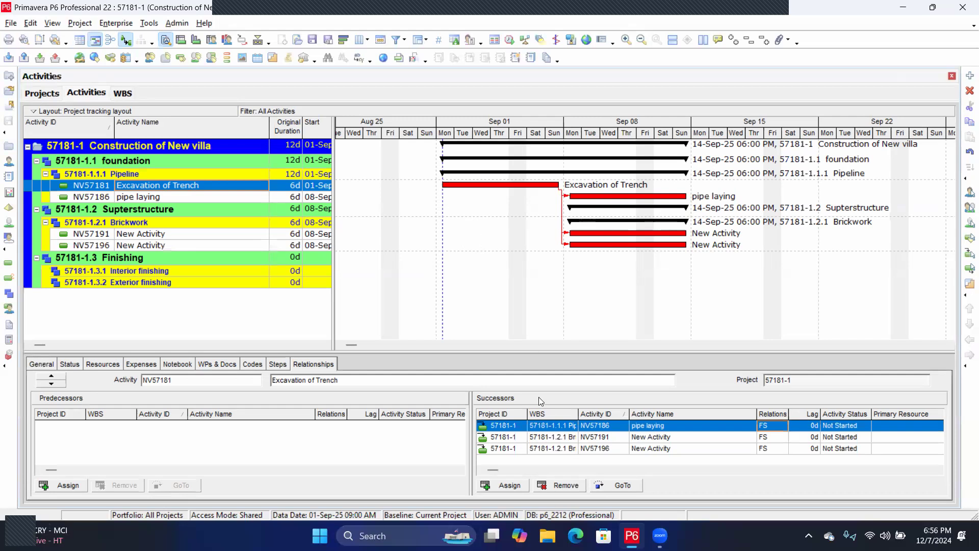
pyautogui.moveTo(660, 535)
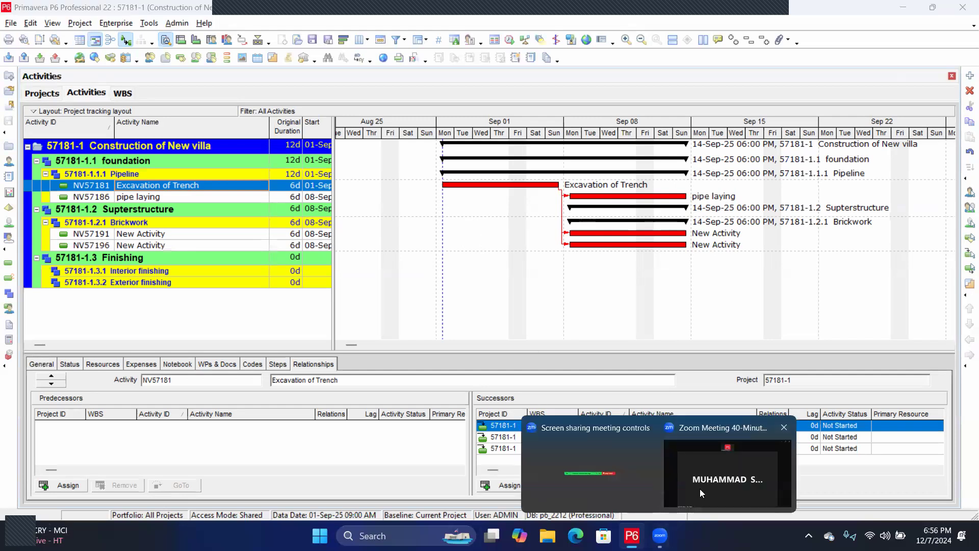